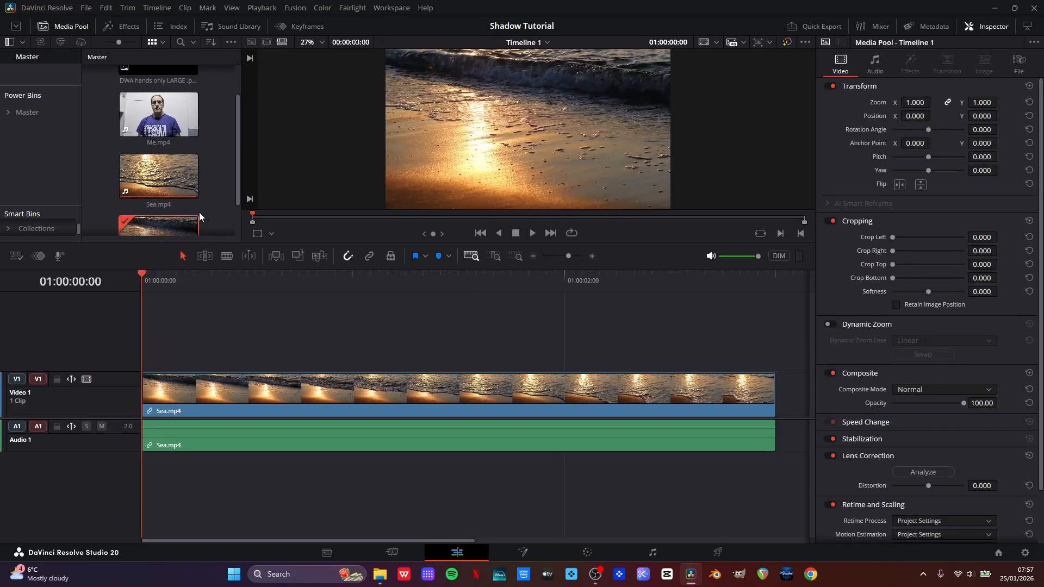
- Preview the Sea.mp4 clip, delete its linked audio from the timeline and save the project
{"action": "key", "text": "space"}
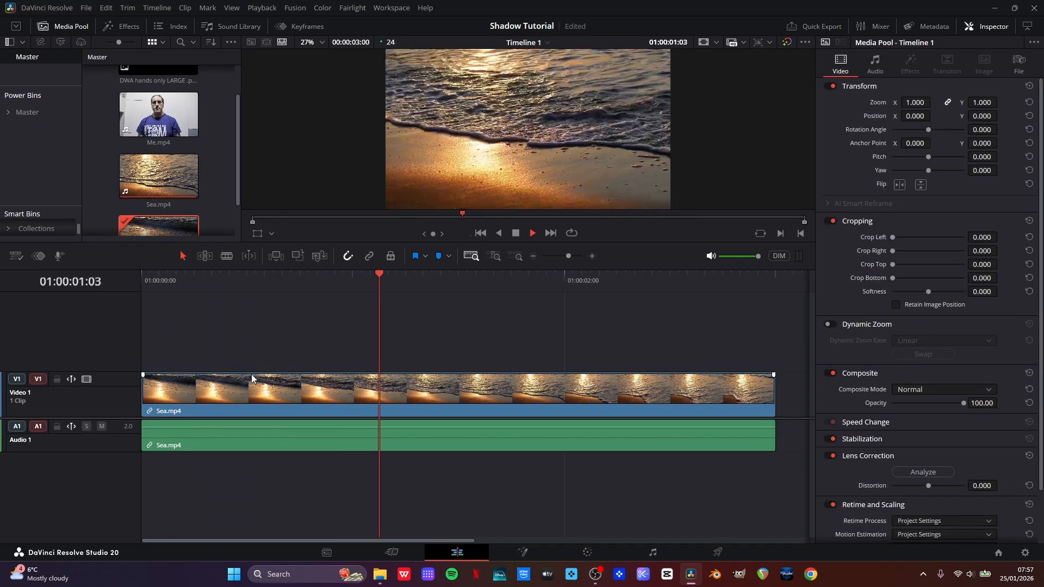
{"action": "key", "text": "space"}
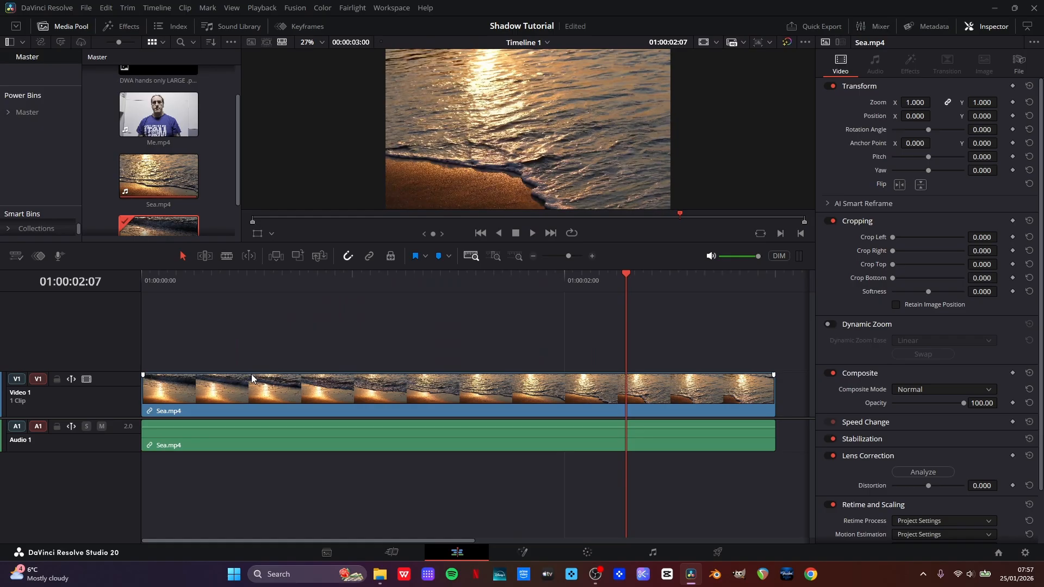
{"action": "left_click", "coordinate": [387, 438]}
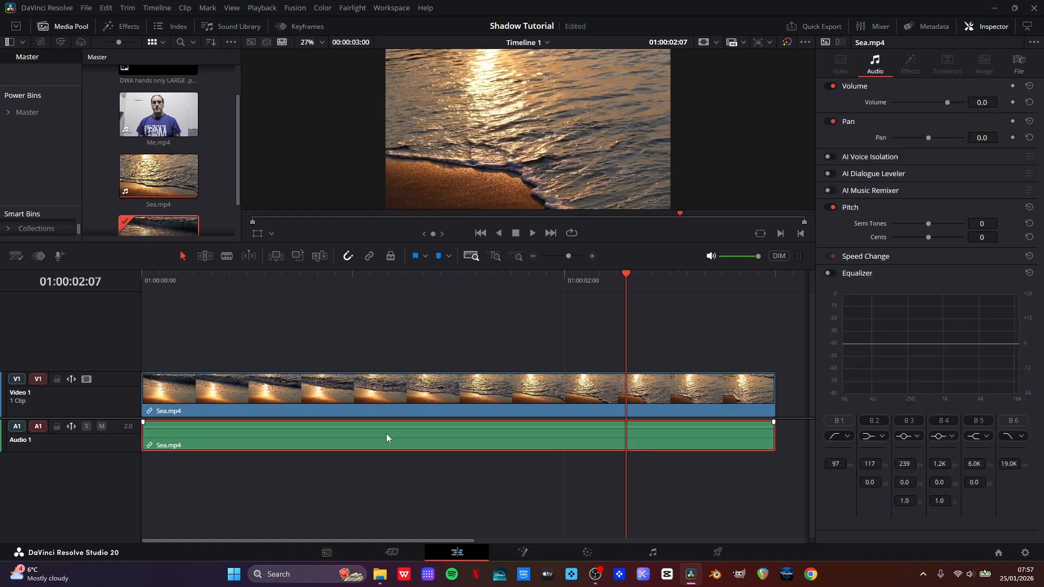
{"action": "key", "text": "Delete"}
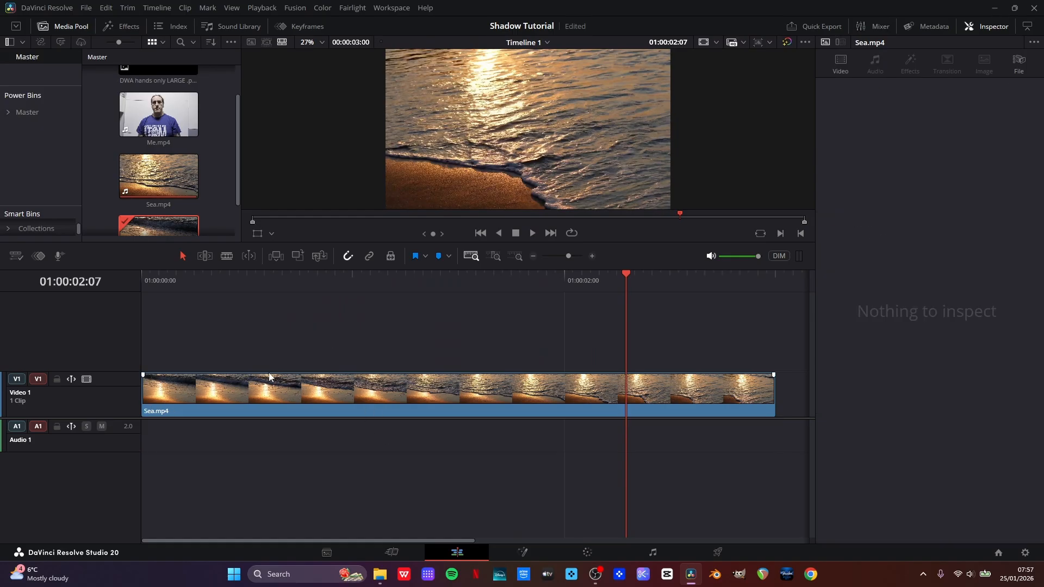
{"action": "key", "text": "ctrl+s"}
- Add a basic Text title on a new video track above Sea.mp4 and trim it to the length of that clip
{"action": "left_click_drag", "start_coordinate": [122, 418], "coordinate": [123, 467]}
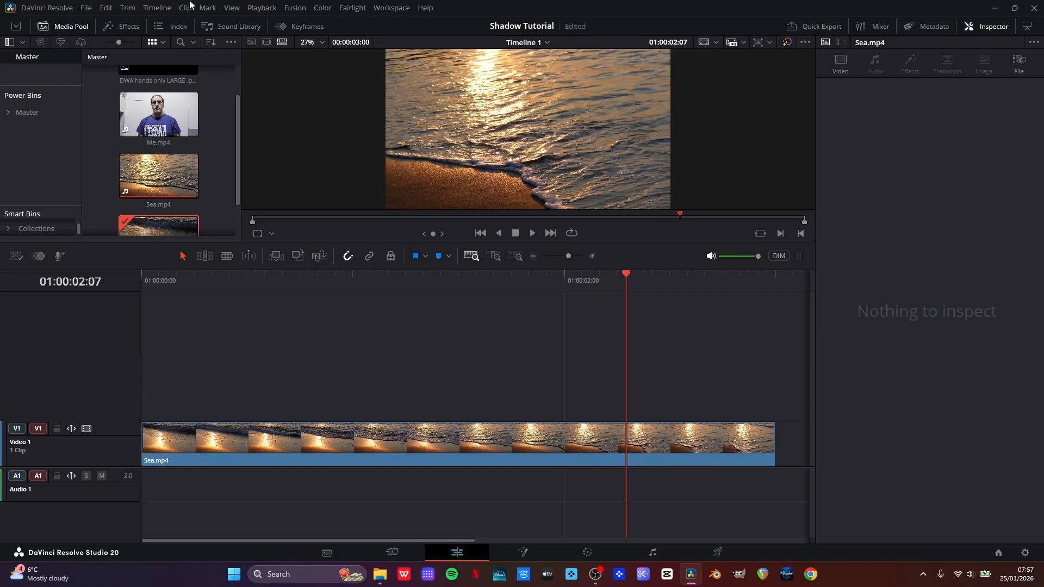
{"action": "left_click", "coordinate": [121, 26]}
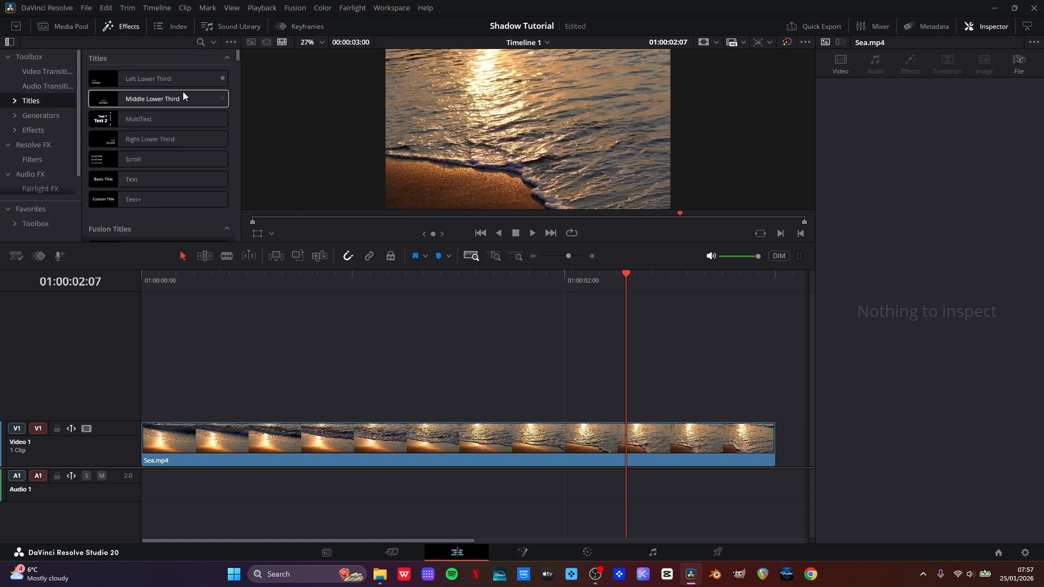
{"action": "left_click_drag", "start_coordinate": [138, 180], "coordinate": [136, 405]}
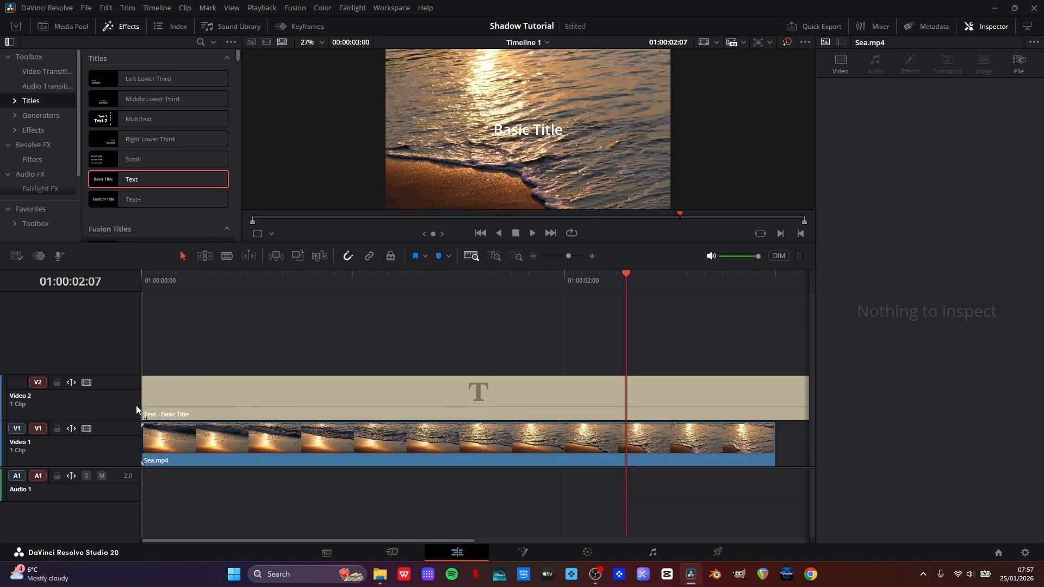
{"action": "left_click", "coordinate": [774, 402]}
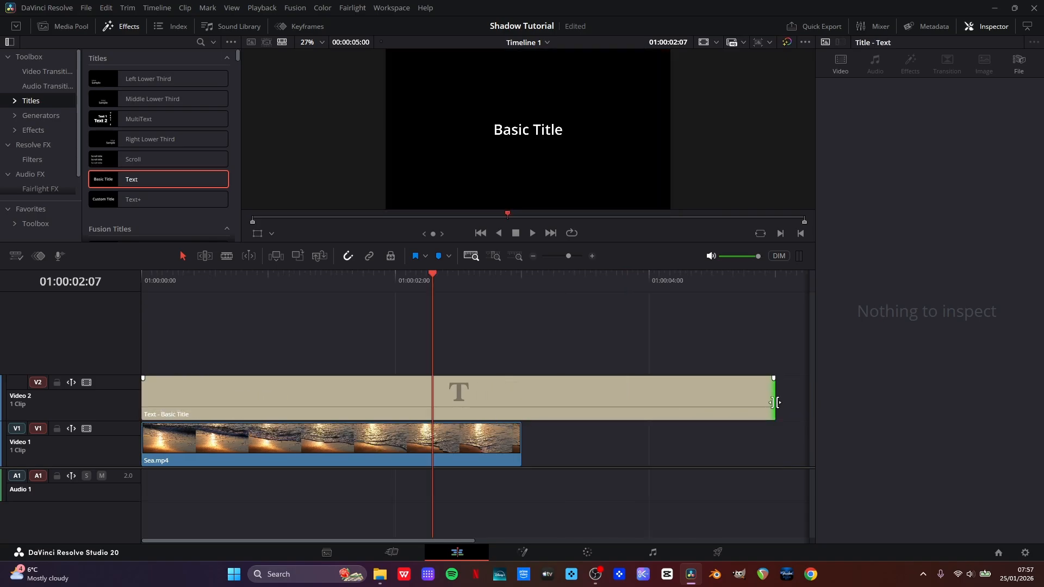
{"action": "left_click_drag", "start_coordinate": [774, 402], "coordinate": [521, 402]}
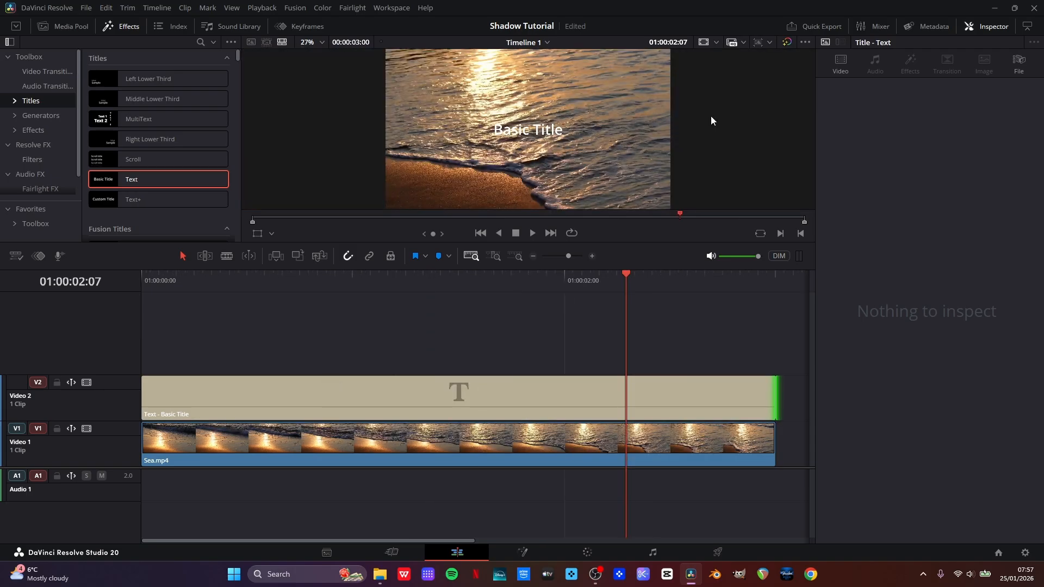
- Change the title's text to SHADOW and format it in Rockwell Nova Extra Bold at size 334
{"action": "left_click", "coordinate": [368, 398]}
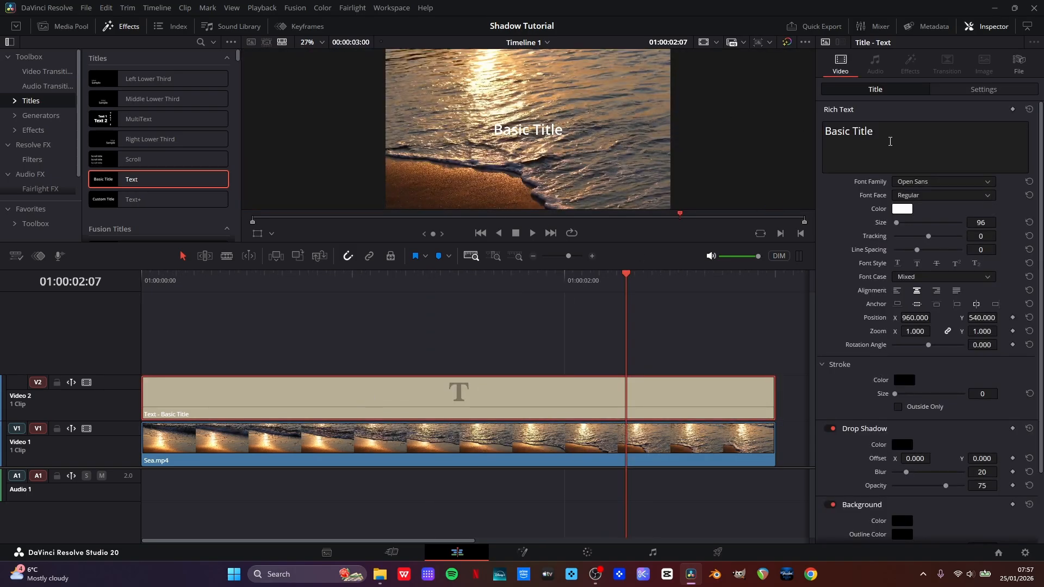
{"action": "left_click_drag", "start_coordinate": [889, 137], "coordinate": [813, 127]}
{"action": "type", "text": "SHADOW"}
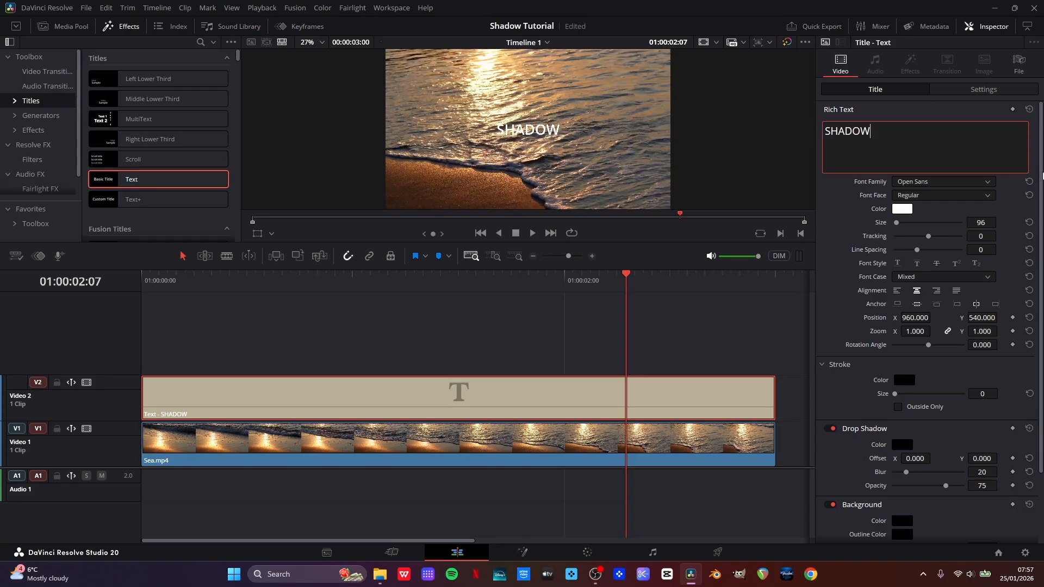
{"action": "left_click_drag", "start_coordinate": [896, 223], "coordinate": [900, 225]}
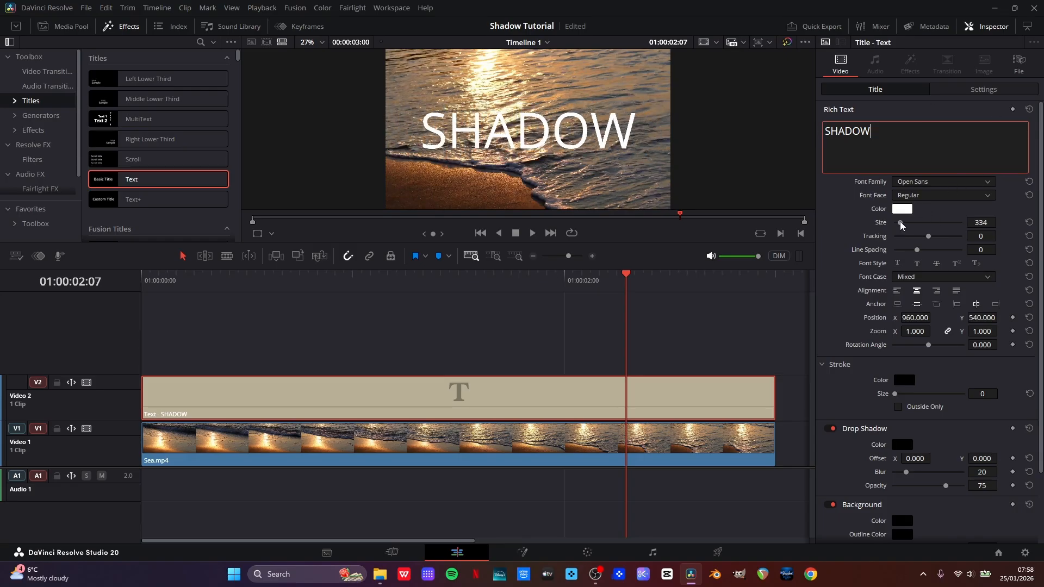
{"action": "left_click", "coordinate": [925, 184]}
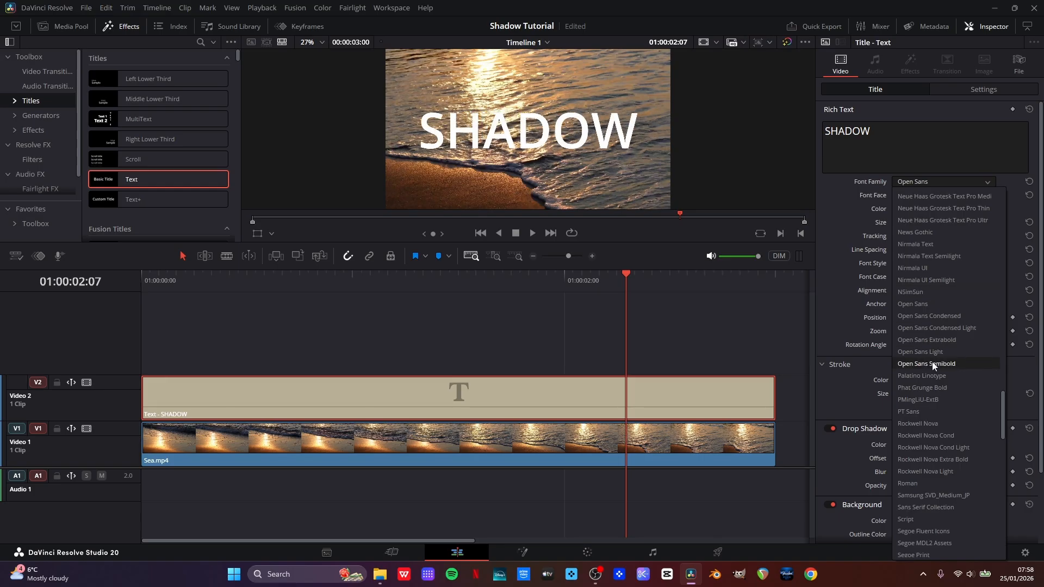
{"action": "left_click", "coordinate": [931, 463]}
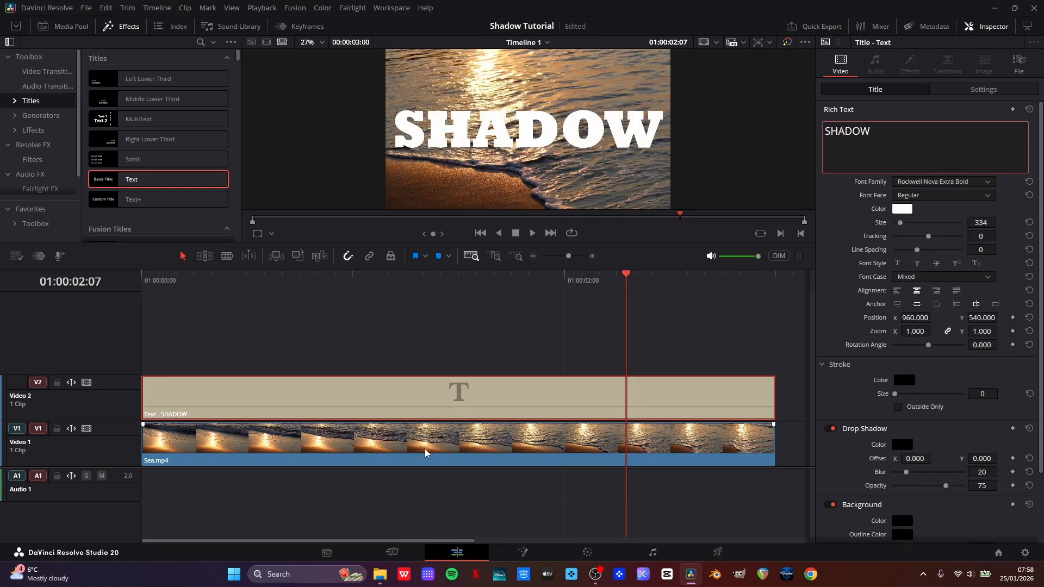
- Combine the SHADOW title and the Sea.mp4 clip into a new Fusion clip
{"action": "key", "text": "ctrl+a"}
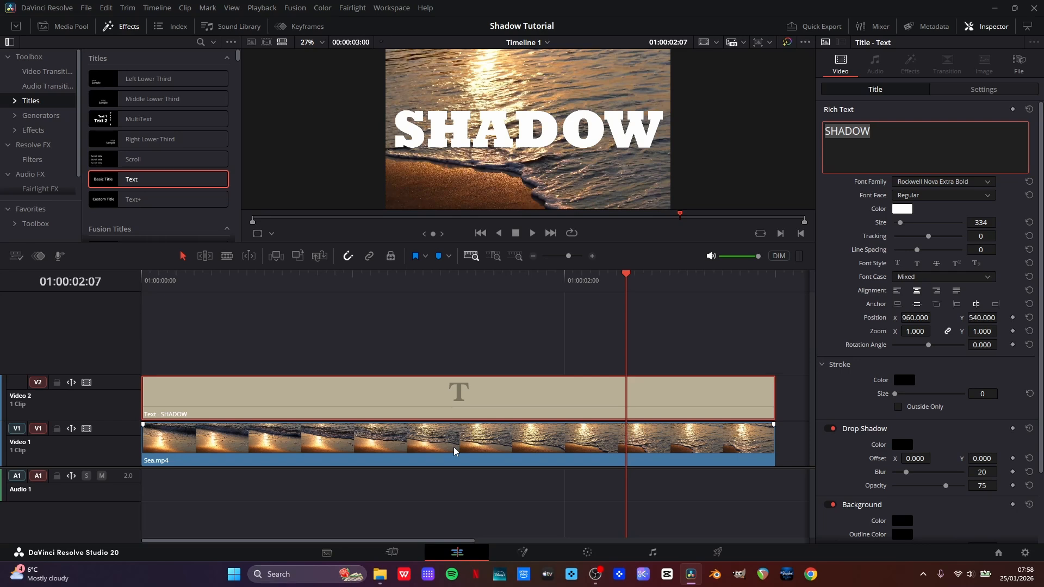
{"action": "left_click", "coordinate": [454, 450]}
{"action": "key", "text": "ctrl+a"}
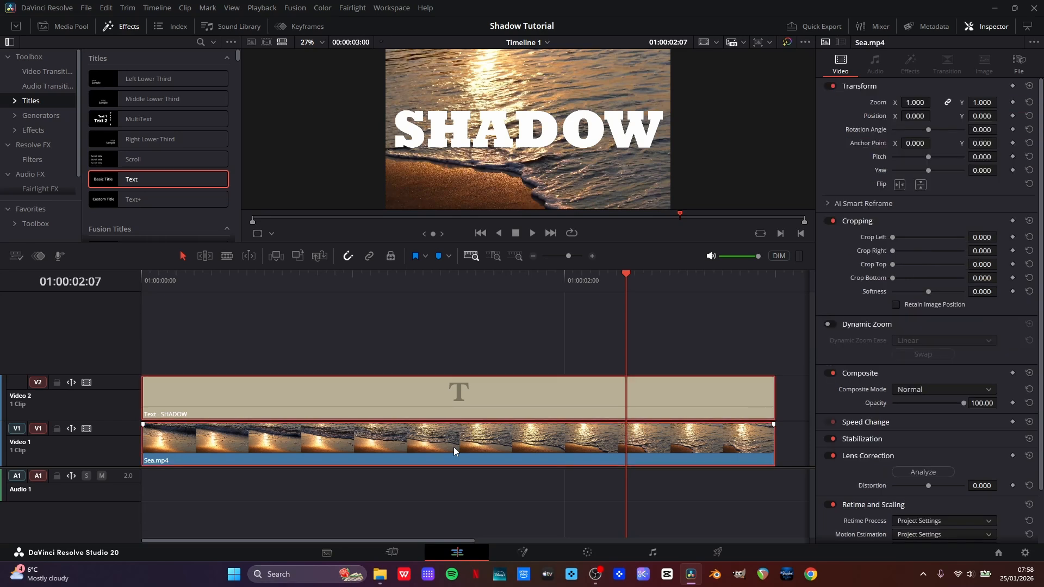
{"action": "right_click", "coordinate": [453, 447]}
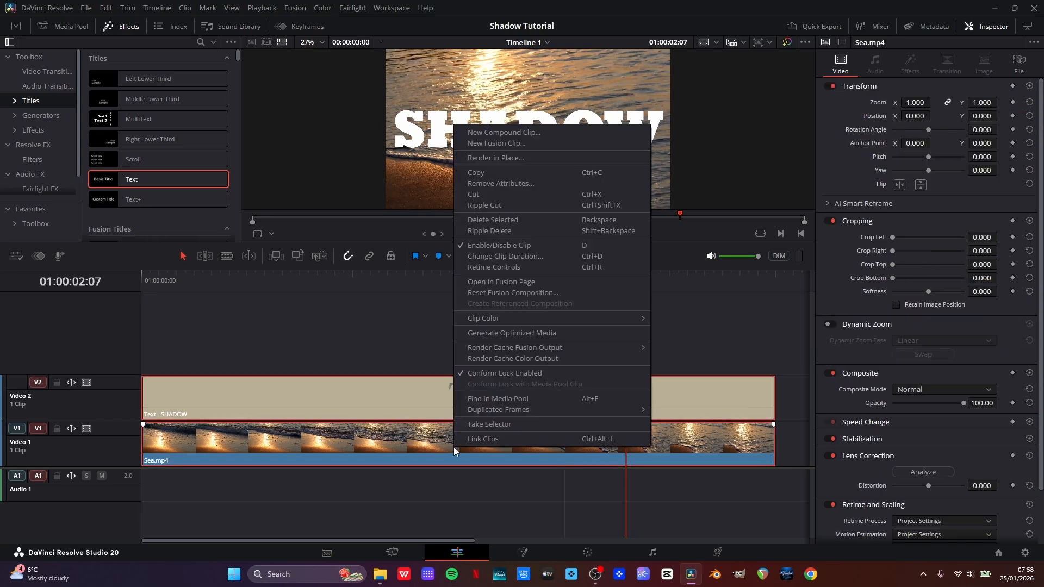
{"action": "left_click", "coordinate": [509, 143]}
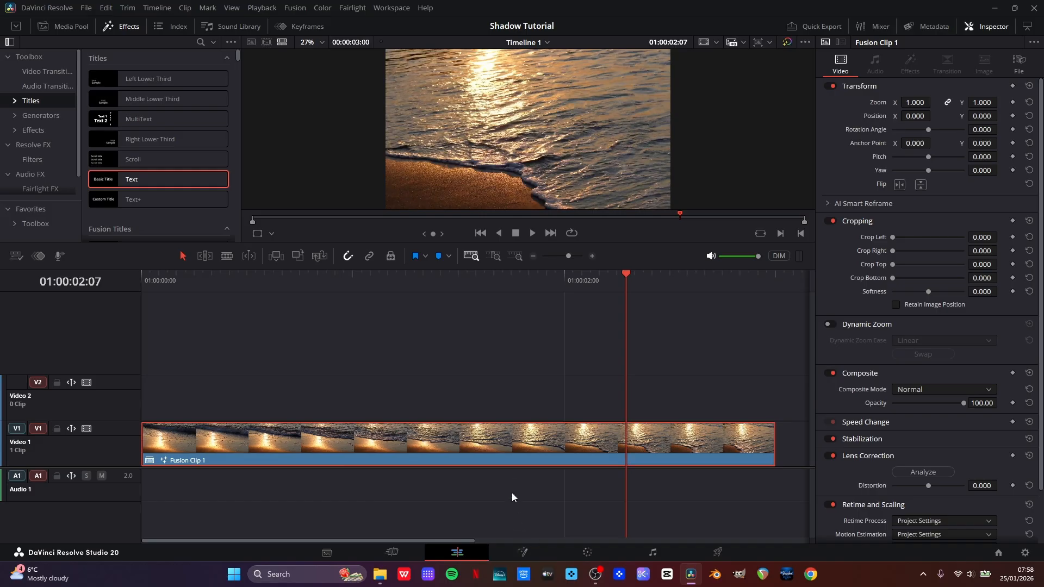
- Open the combined Fusion clip on the Fusion page
{"action": "right_click", "coordinate": [506, 448]}
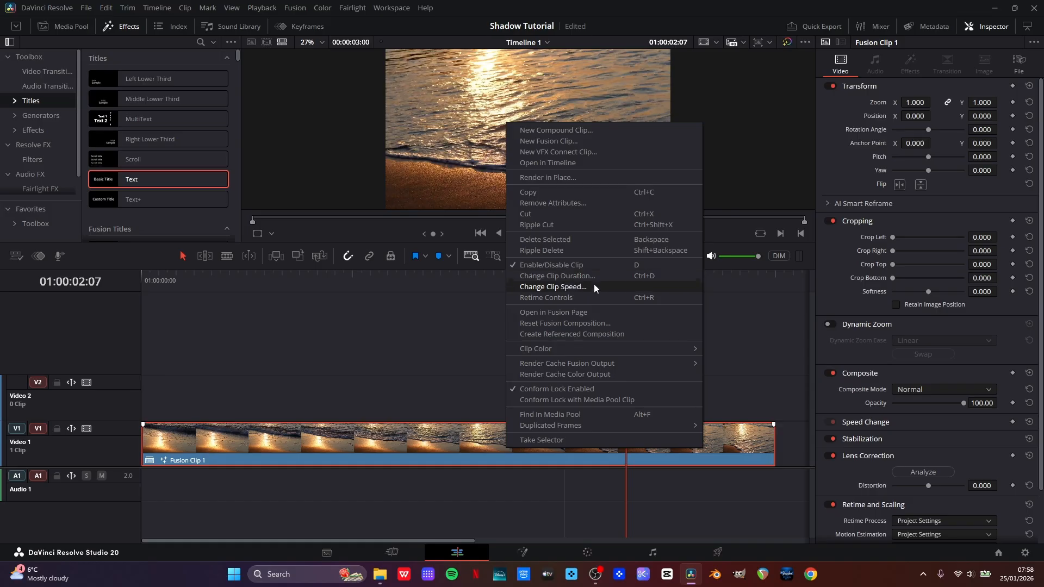
{"action": "left_click", "coordinate": [592, 311]}
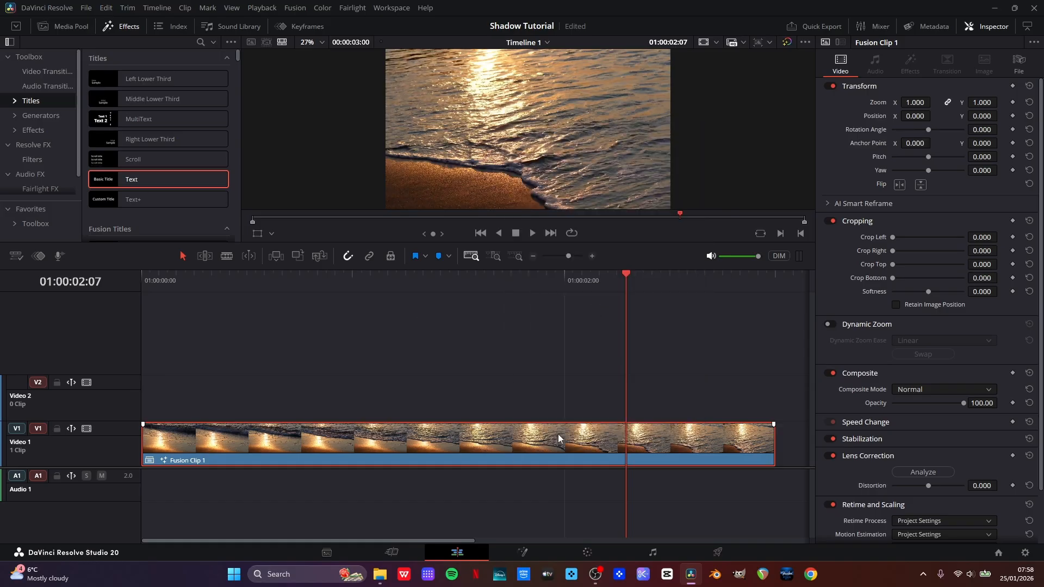
{"action": "left_click", "coordinate": [550, 552]}
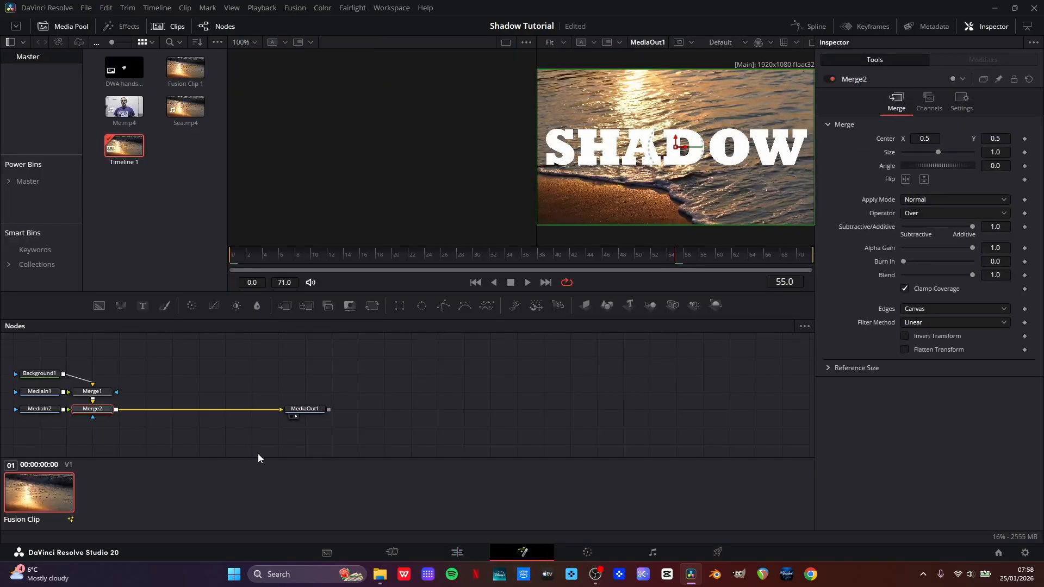
- Delete the Background1 and Merge1 nodes, leaving MediaIn1 feeding directly into Merge2
{"action": "left_click", "coordinate": [54, 375]}
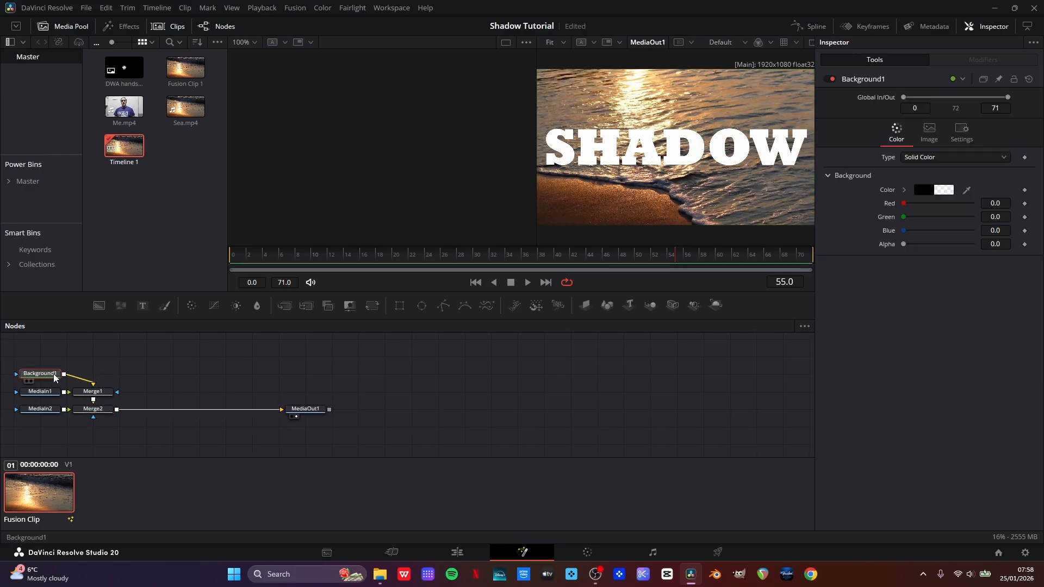
{"action": "key", "text": "Delete"}
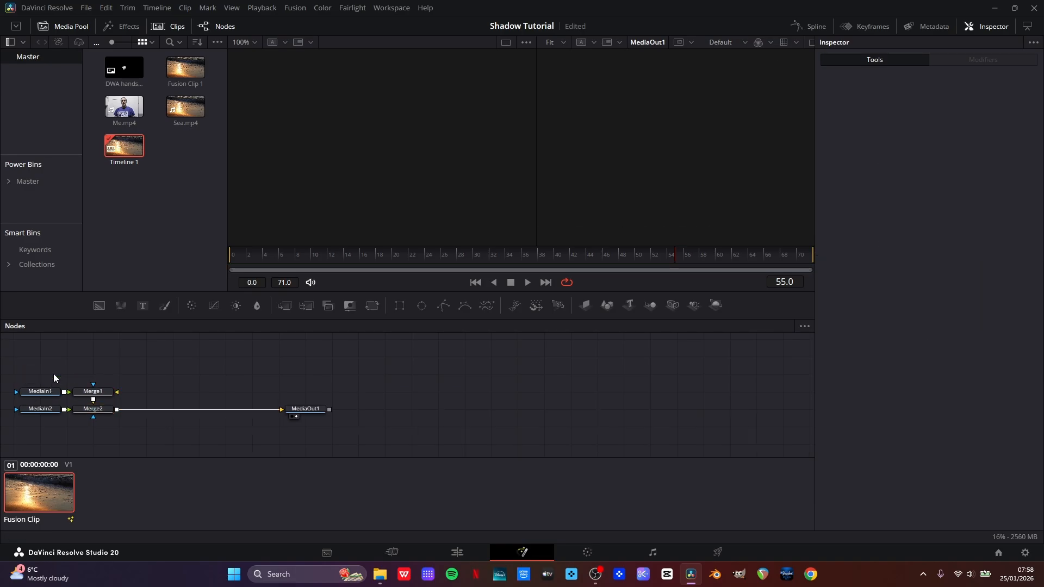
{"action": "left_click", "coordinate": [105, 393]}
{"action": "key", "text": "Delete"}
{"action": "left_click_drag", "start_coordinate": [38, 395], "coordinate": [94, 411]}
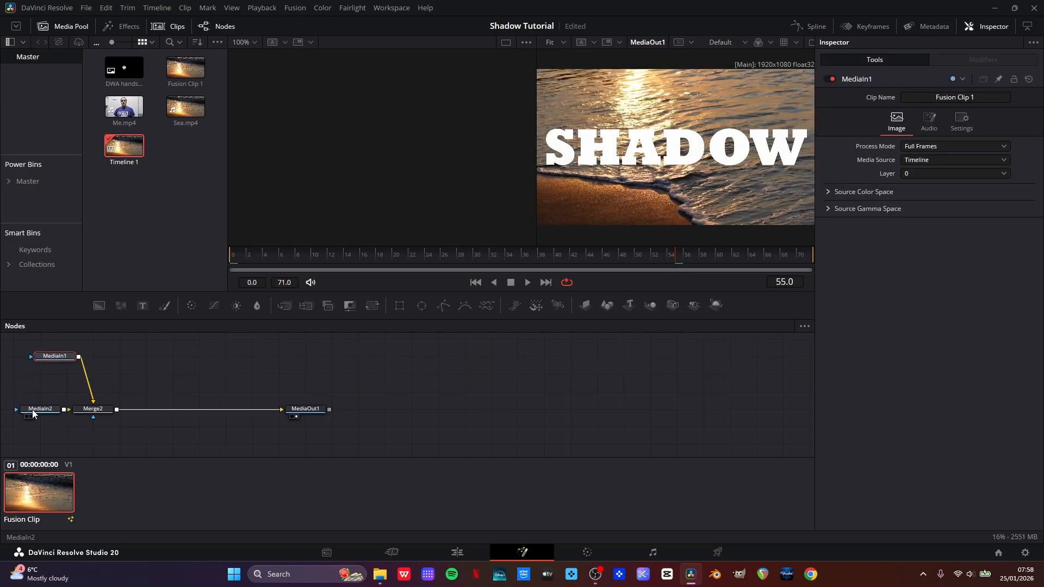
- Show MediaIn2 in the first viewer and rearrange the nodes with MediaIn2 above Merge2 and MediaIn1 beside it
{"action": "left_click", "coordinate": [32, 411]}
{"action": "left_click", "coordinate": [27, 416]}
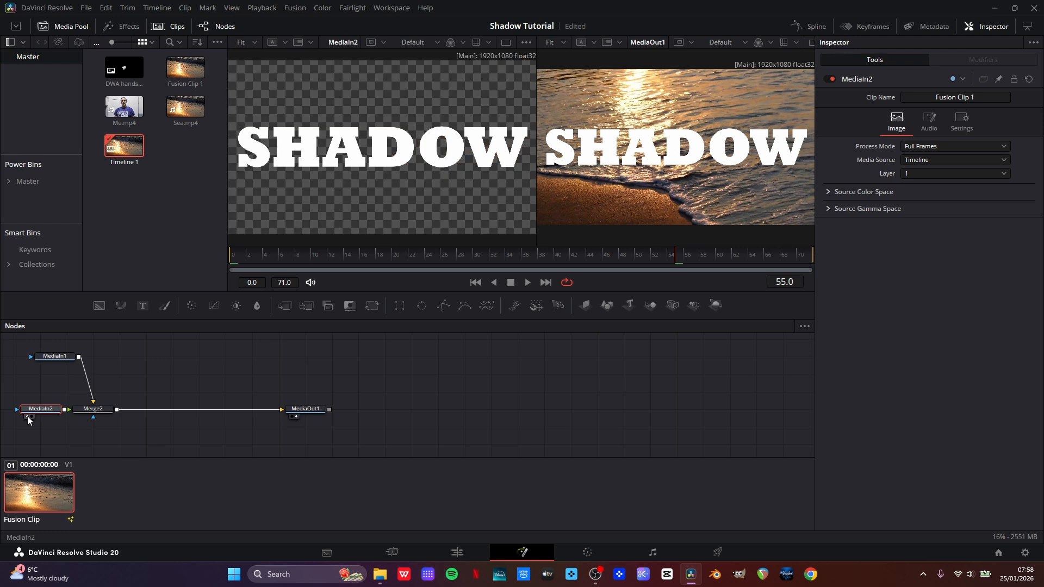
{"action": "left_click_drag", "start_coordinate": [41, 406], "coordinate": [144, 349]}
{"action": "left_click_drag", "start_coordinate": [54, 357], "coordinate": [28, 400]}
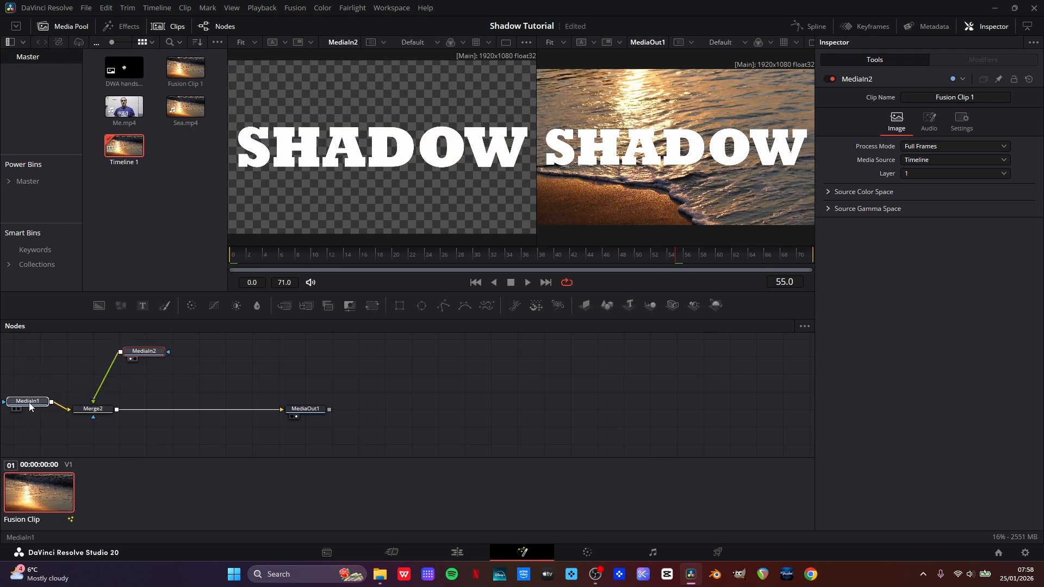
{"action": "left_click", "coordinate": [29, 404]}
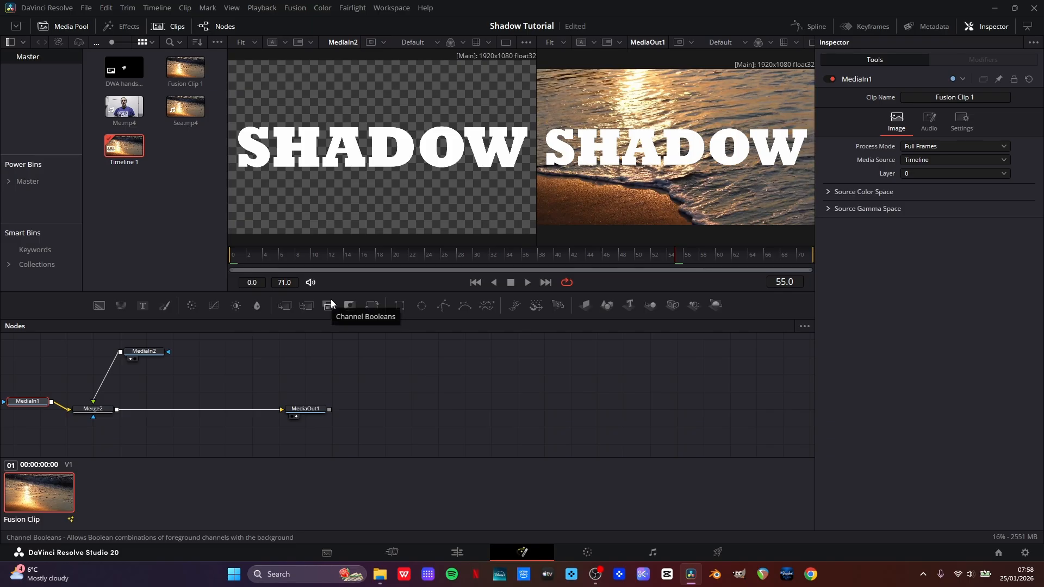
- Return to the Edit page and undo back past the Fusion clip until the timeline is empty
{"action": "left_click", "coordinate": [463, 555]}
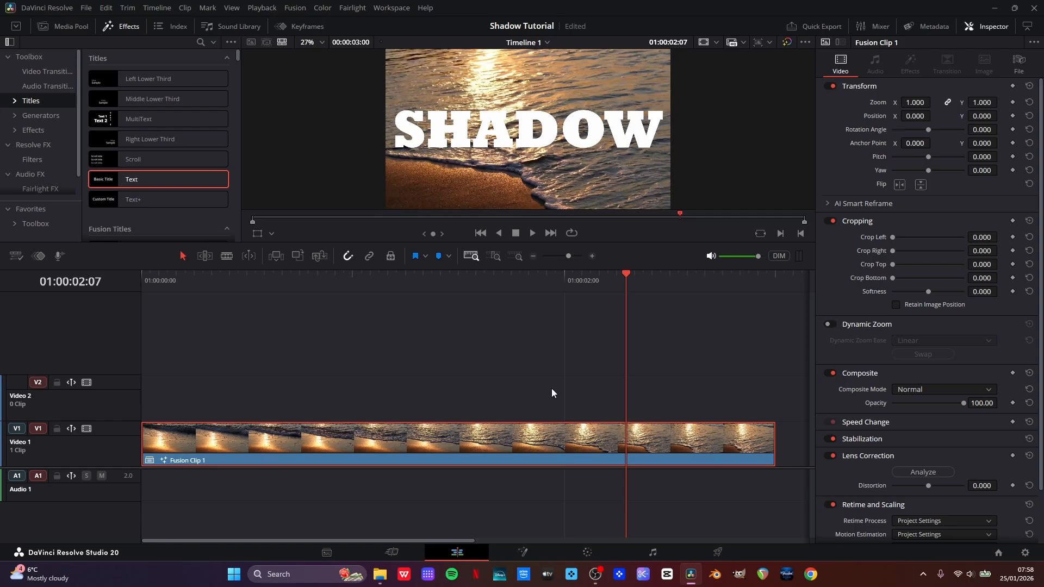
{"action": "key", "text": "ctrl+z"}
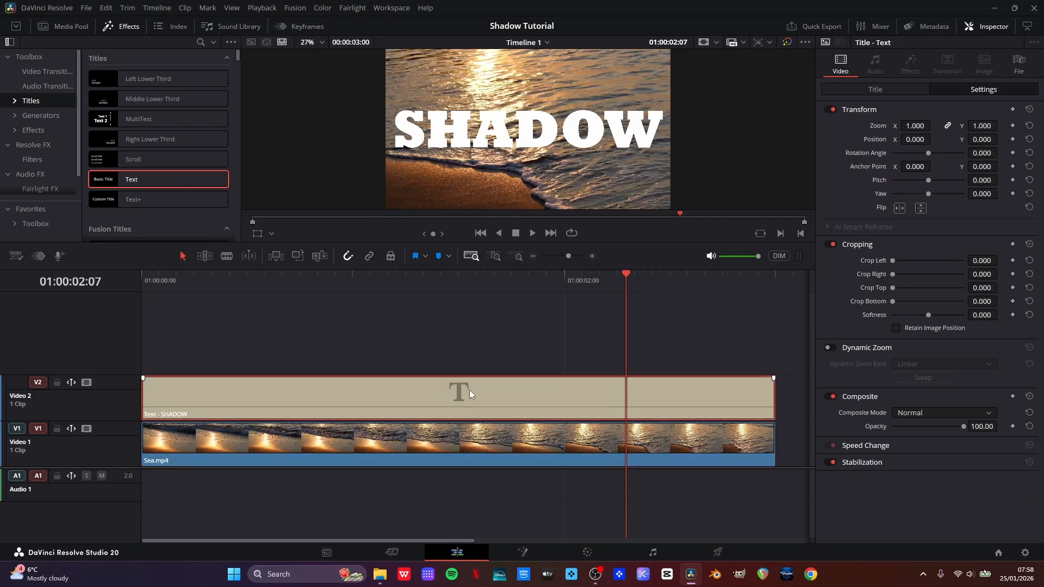
{"action": "key", "text": "ctrl+z"}
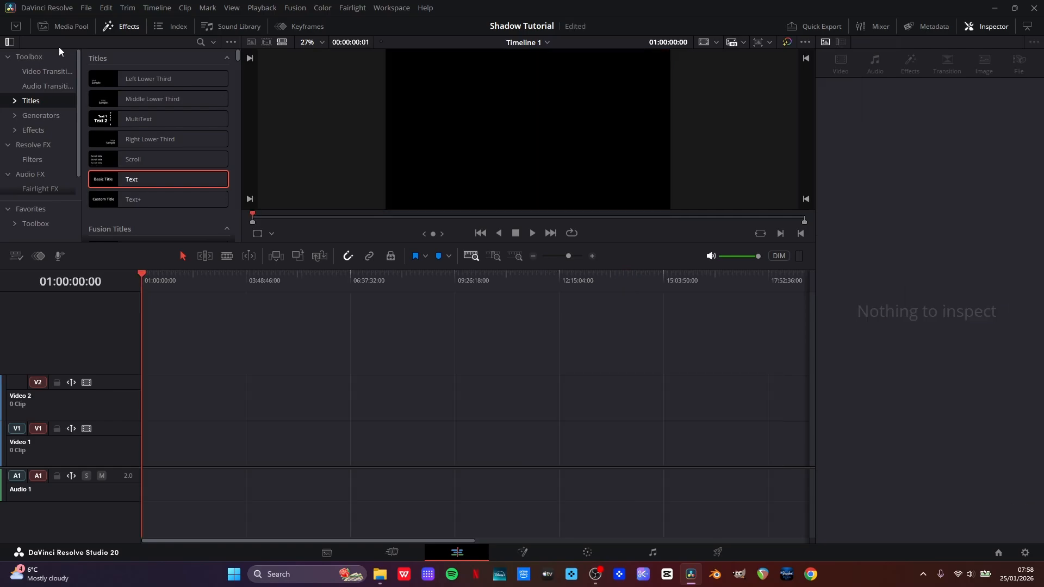
- Place Sea.mp4 from the media pool on the Video 1 track again and delete its linked audio
{"action": "left_click", "coordinate": [60, 26]}
{"action": "left_click_drag", "start_coordinate": [145, 122], "coordinate": [143, 440]}
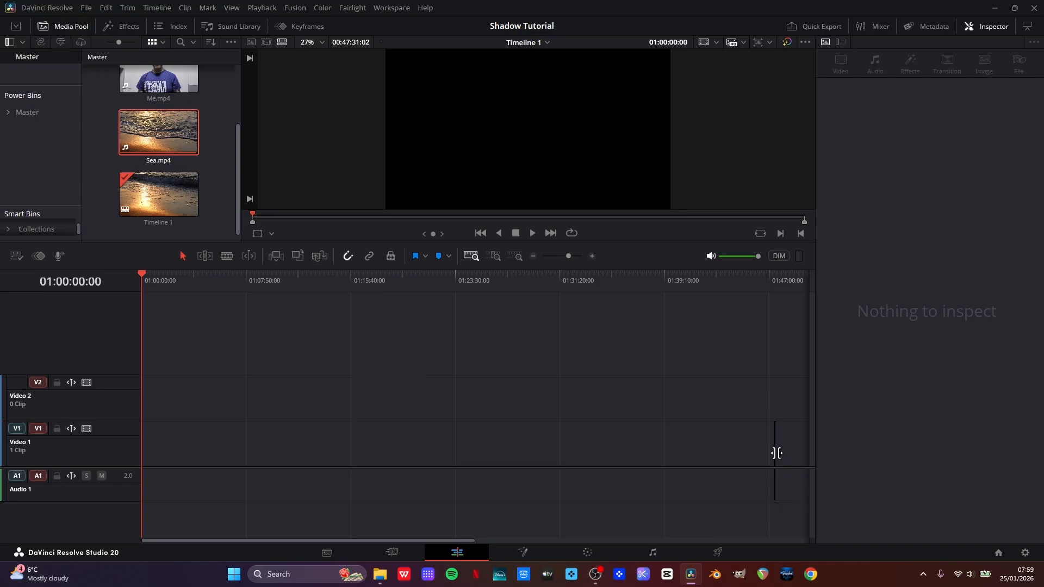
{"action": "key", "text": "ctrl+z"}
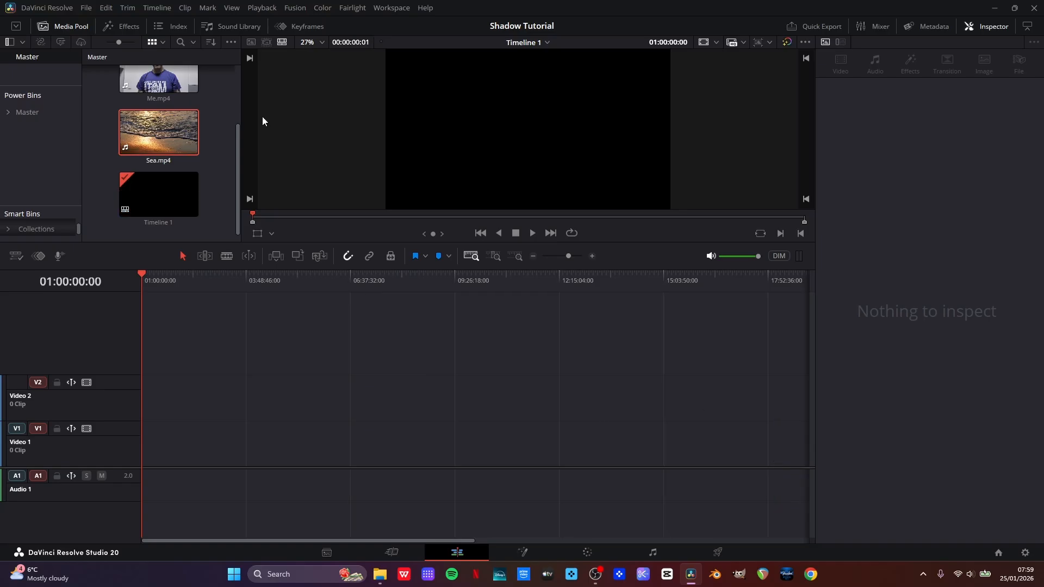
{"action": "left_click_drag", "start_coordinate": [157, 124], "coordinate": [159, 449]}
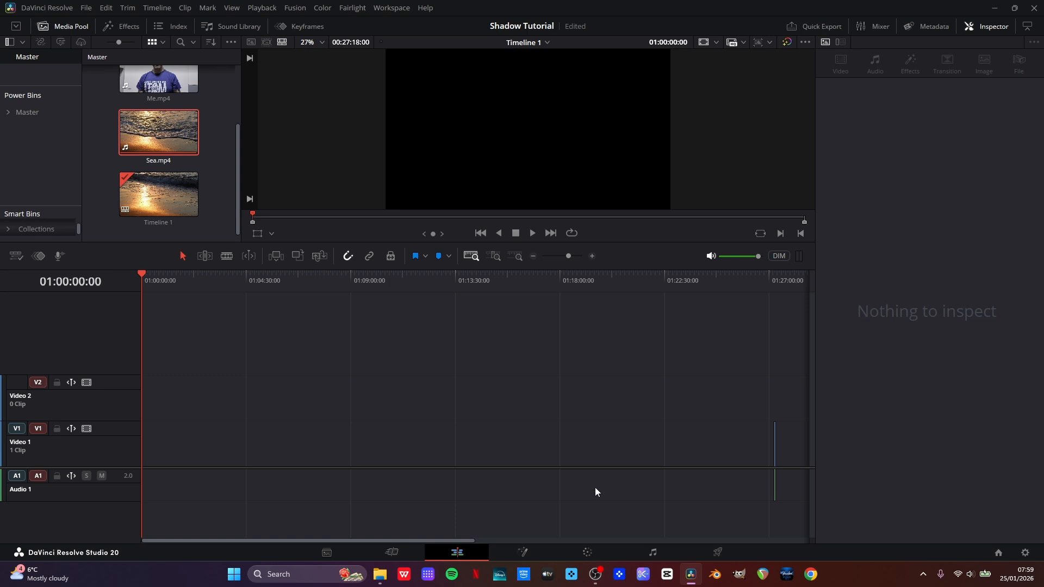
{"action": "left_click", "coordinate": [774, 481]}
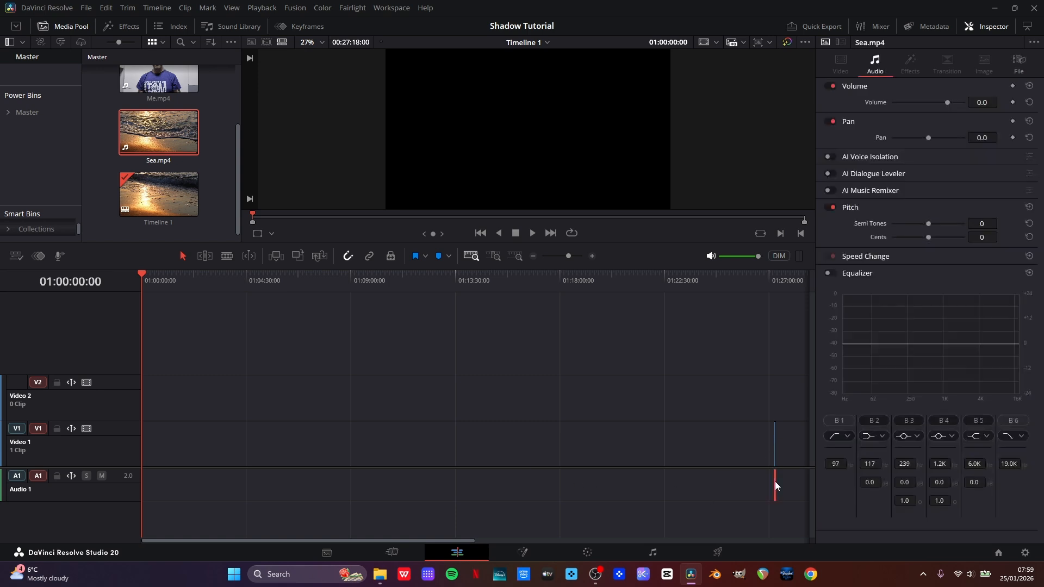
{"action": "key", "text": "Delete"}
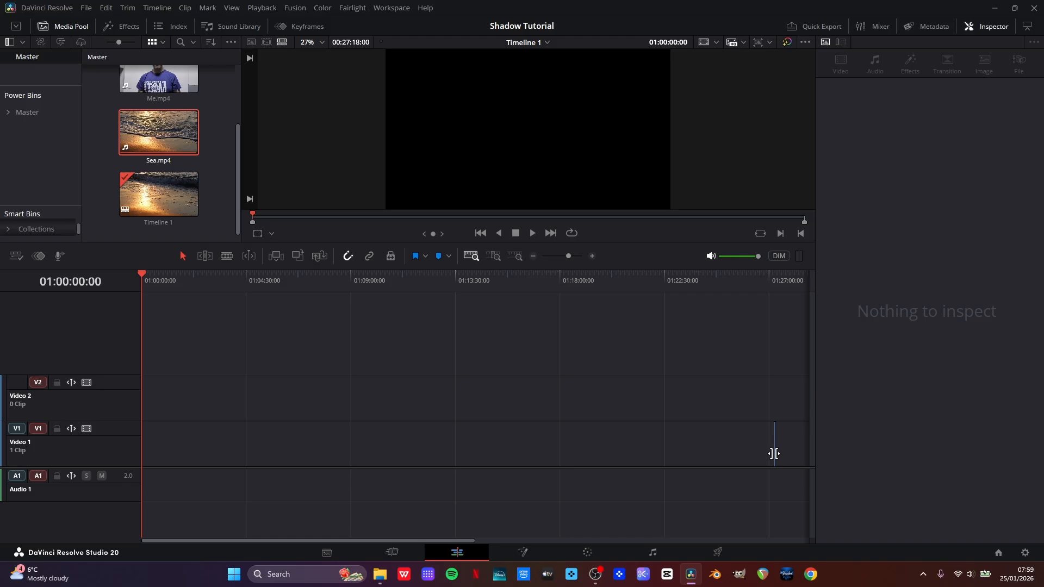
- Shorten the Sea.mp4 clip on Video 1 to 3 seconds and open it in Fusion
{"action": "left_click_drag", "start_coordinate": [775, 461], "coordinate": [148, 455]}
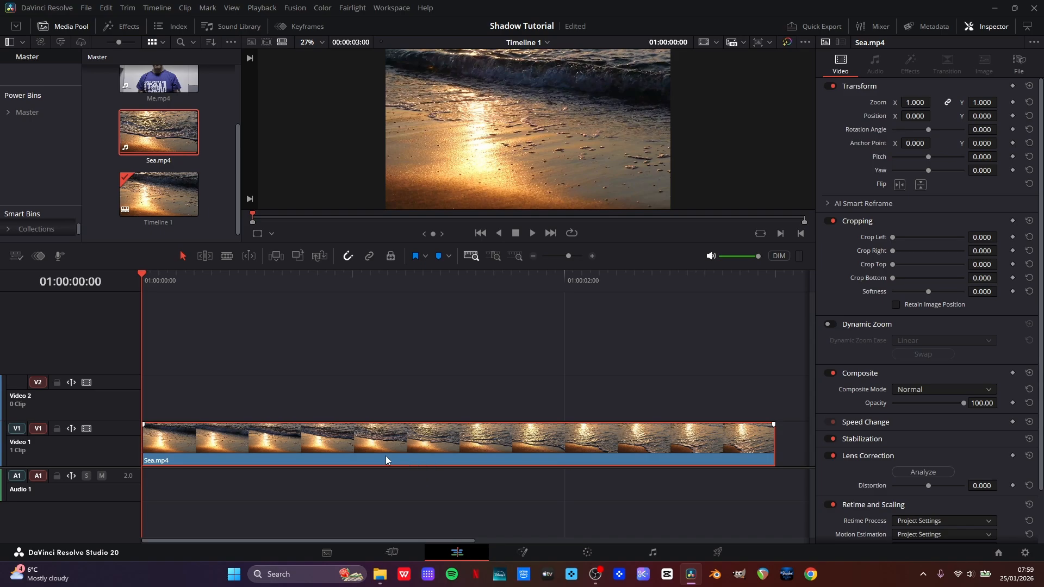
{"action": "left_click", "coordinate": [522, 553]}
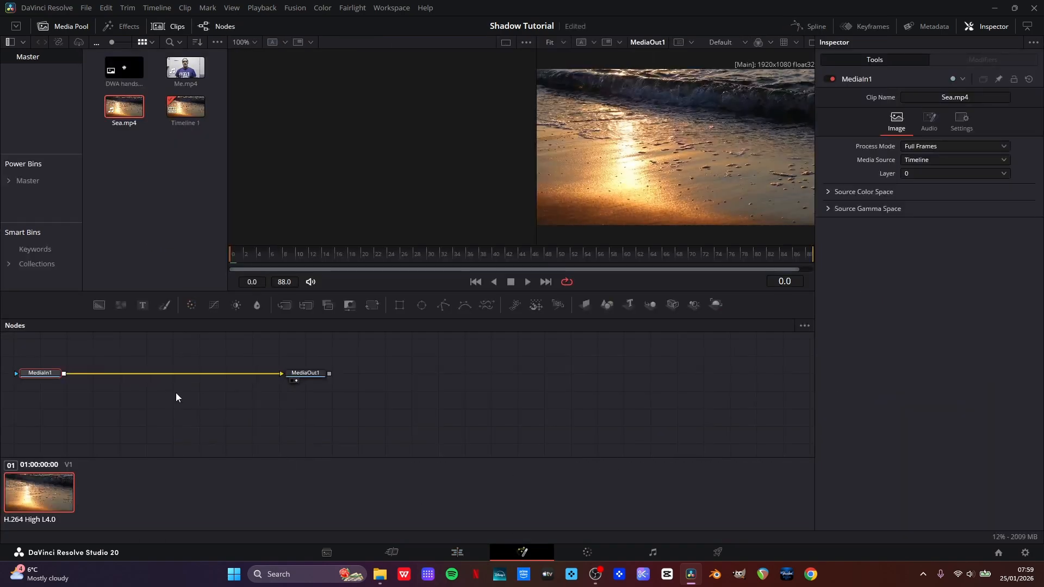
- Add the DWA hands only LARGE image as a node above MediaIn1, with MediaIn1 and MediaOut1 spaced apart, and show it in the first viewer
{"action": "left_click_drag", "start_coordinate": [294, 377], "coordinate": [380, 445]}
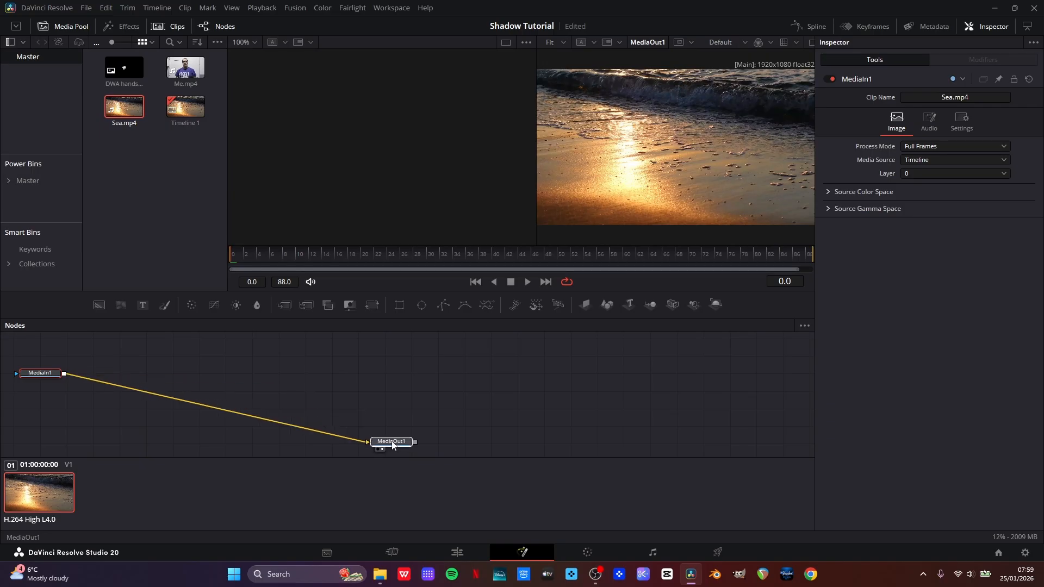
{"action": "left_click_drag", "start_coordinate": [44, 370], "coordinate": [50, 437]}
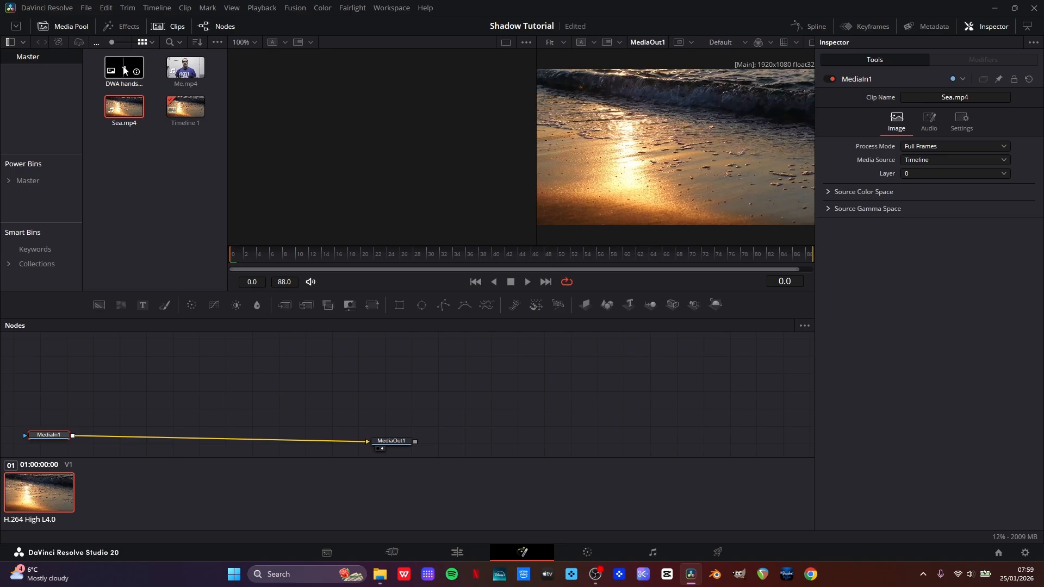
{"action": "left_click_drag", "start_coordinate": [125, 69], "coordinate": [131, 178]}
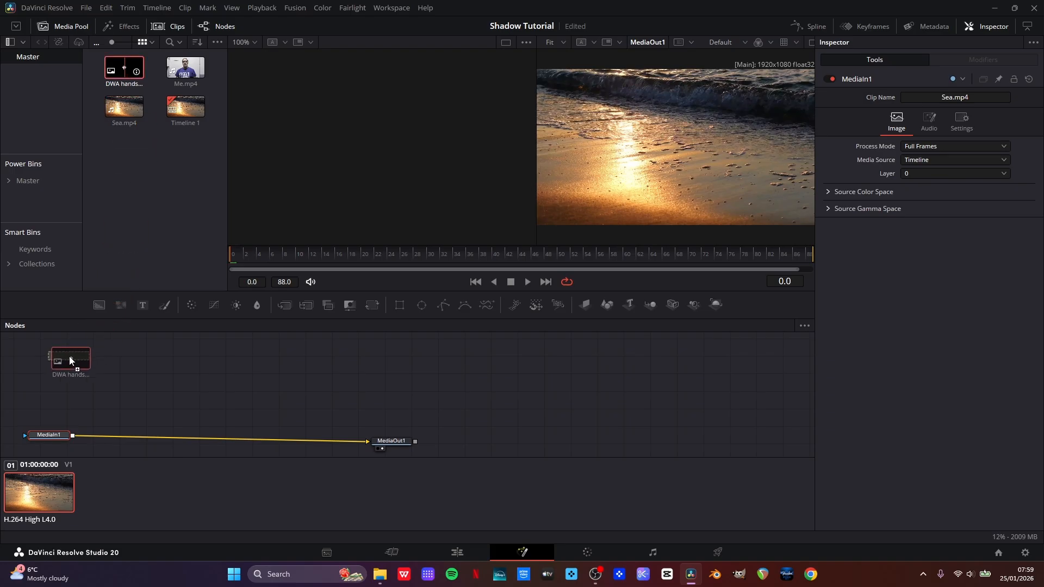
{"action": "left_click_drag", "start_coordinate": [67, 381], "coordinate": [65, 384]}
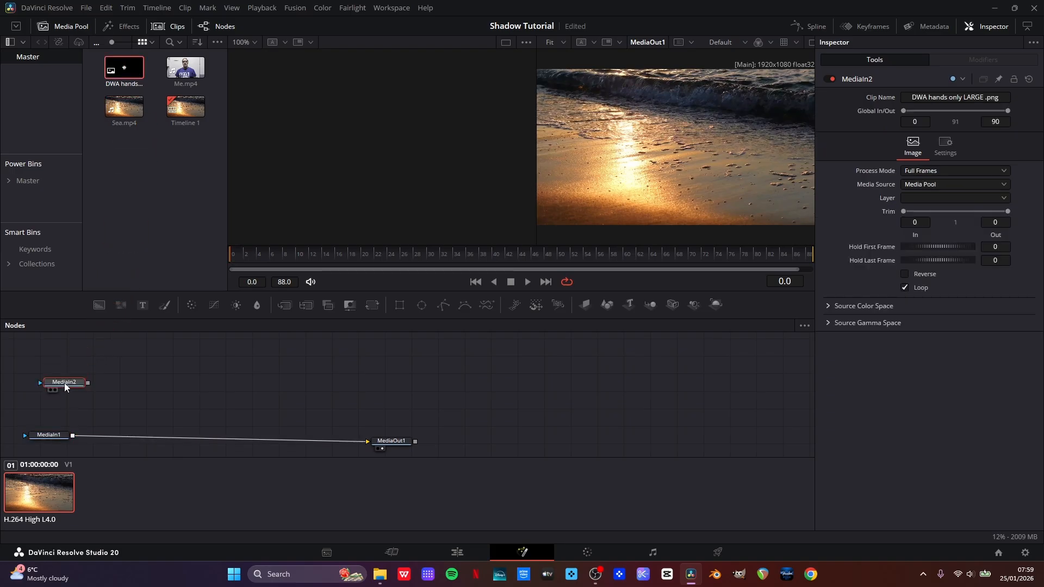
{"action": "key", "text": "1"}
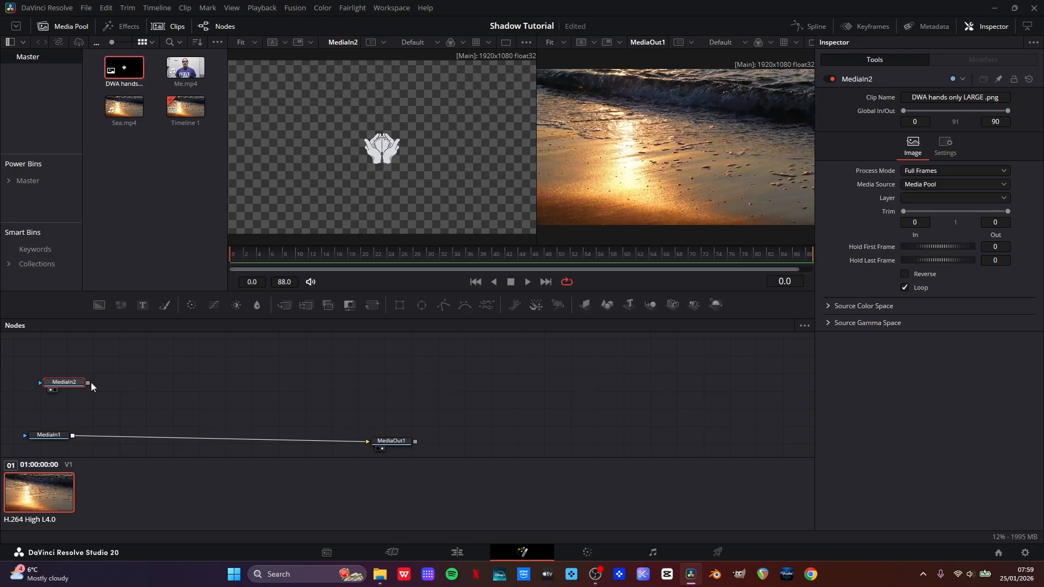
{"action": "left_click_drag", "start_coordinate": [69, 383], "coordinate": [61, 375]}
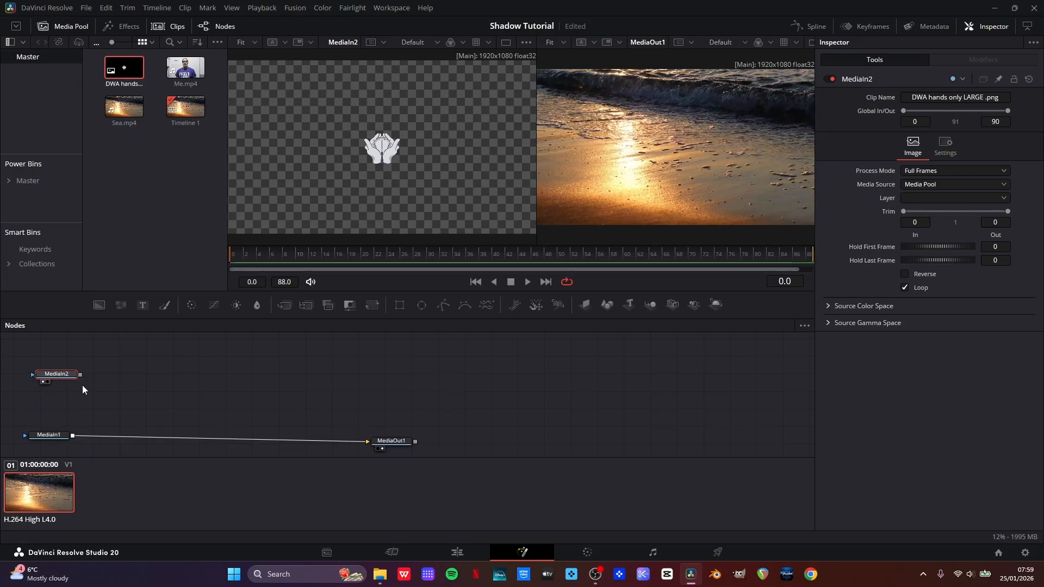
- Merge MediaIn2 over MediaIn1 and set the merge to size 1.95, angle 28.7 and centre X 0.358
{"action": "left_click", "coordinate": [82, 384]}
{"action": "left_click_drag", "start_coordinate": [81, 374], "coordinate": [73, 434]}
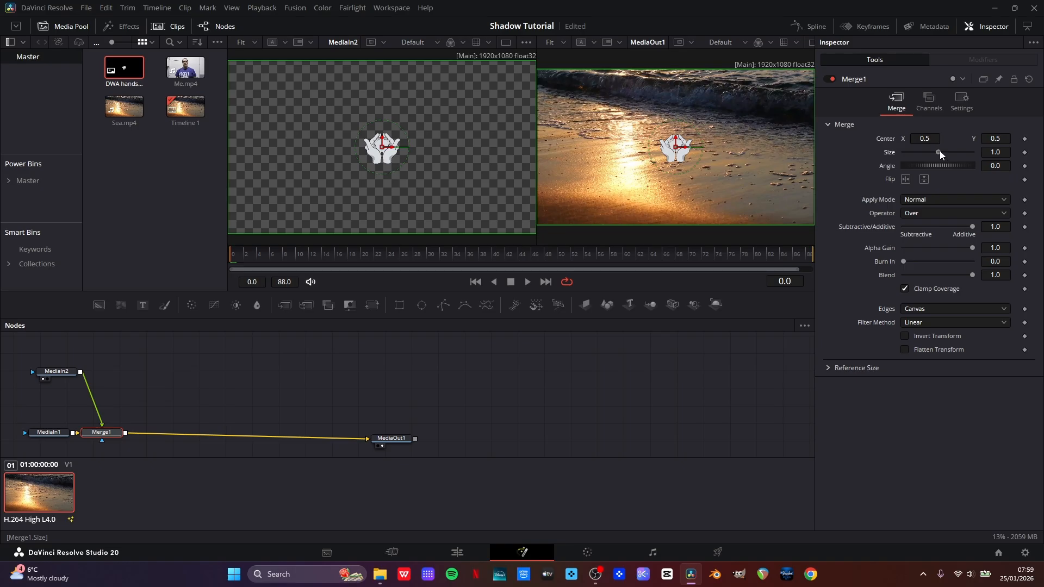
{"action": "left_click_drag", "start_coordinate": [940, 151], "coordinate": [940, 167]}
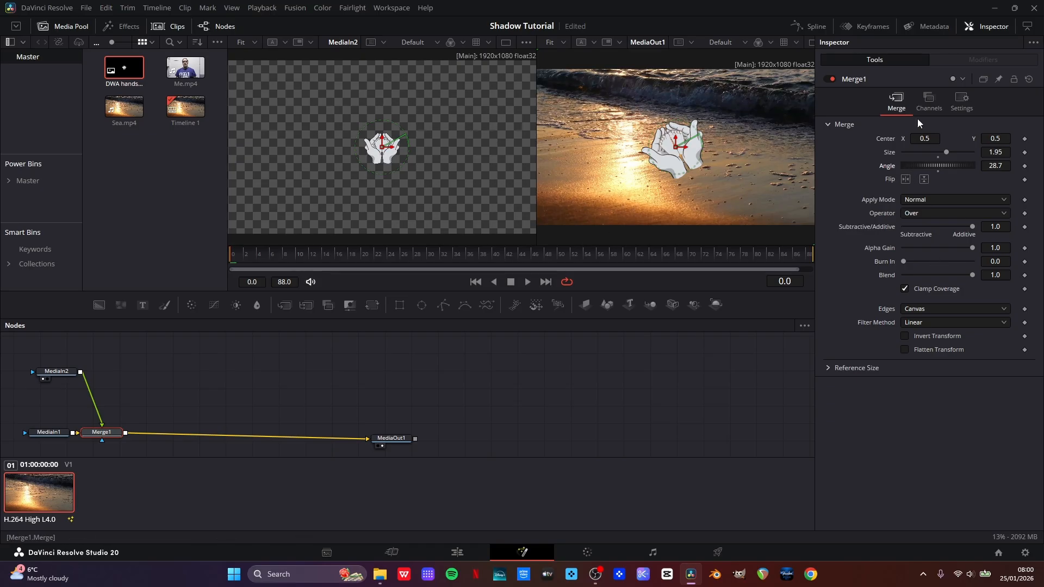
{"action": "mouse_move", "coordinate": [924, 138]}
{"action": "left_mouse_down"}
{"action": "mouse_move", "coordinate": [903, 138]}
{"action": "mouse_move", "coordinate": [929, 140]}
{"action": "left_mouse_up"}
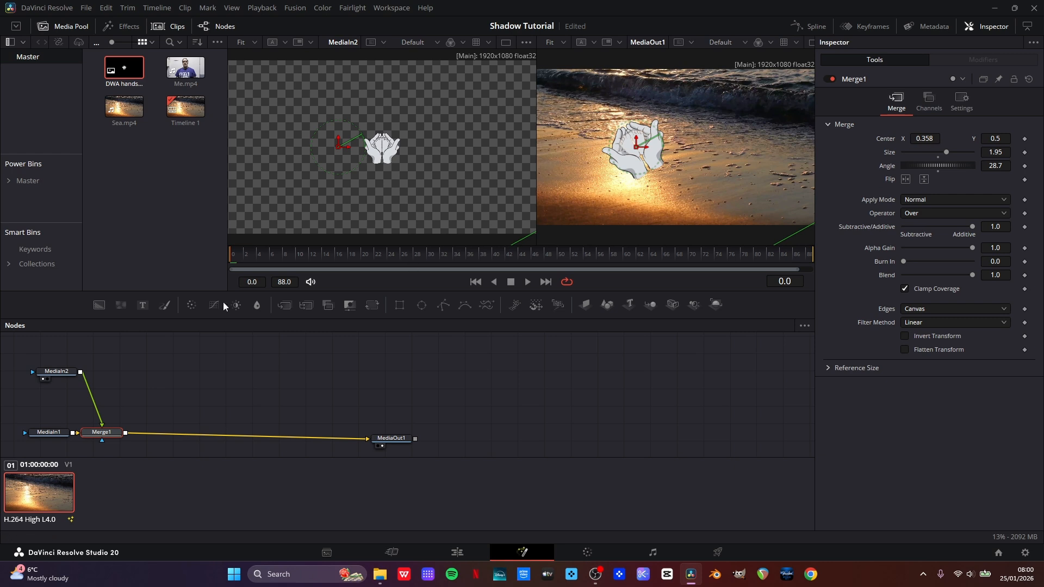
- Insert a Shadow node between MediaIn2 and Merge1, placed to the right of MediaIn2
{"action": "left_click", "coordinate": [60, 374]}
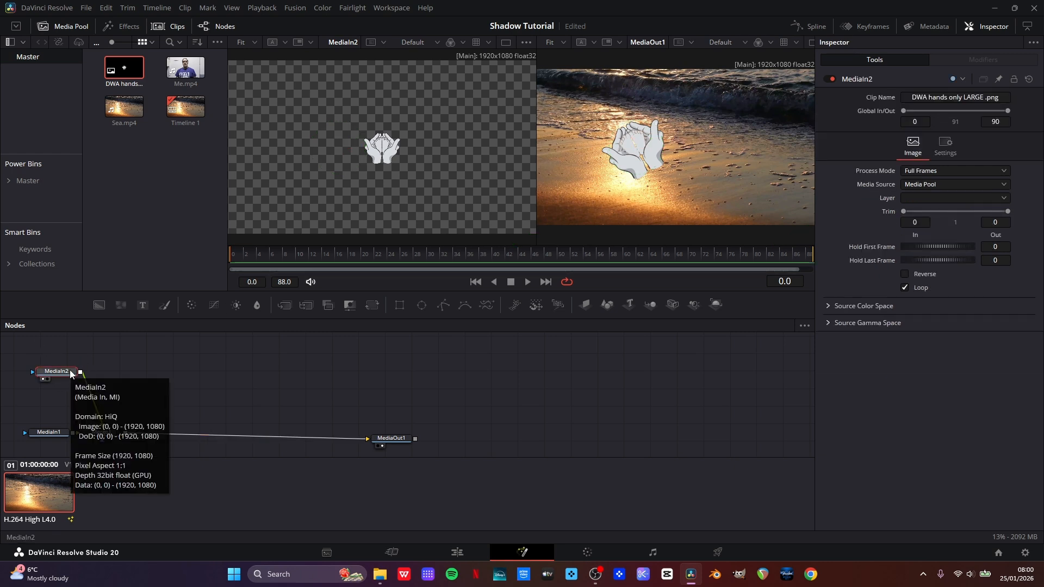
{"action": "key", "text": "shift+space"}
{"action": "type", "text": "shad"}
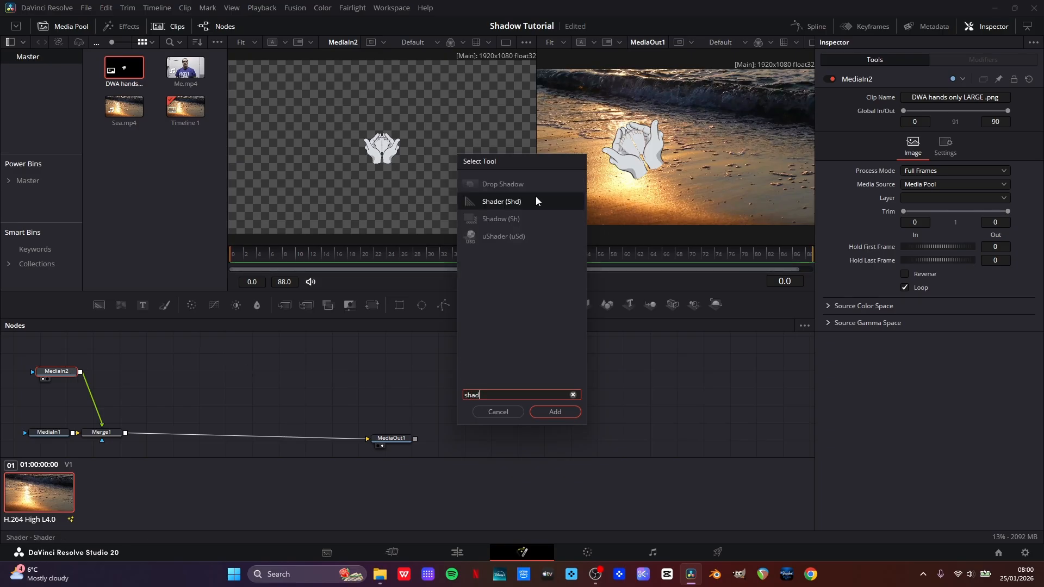
{"action": "type", "text": "ow"}
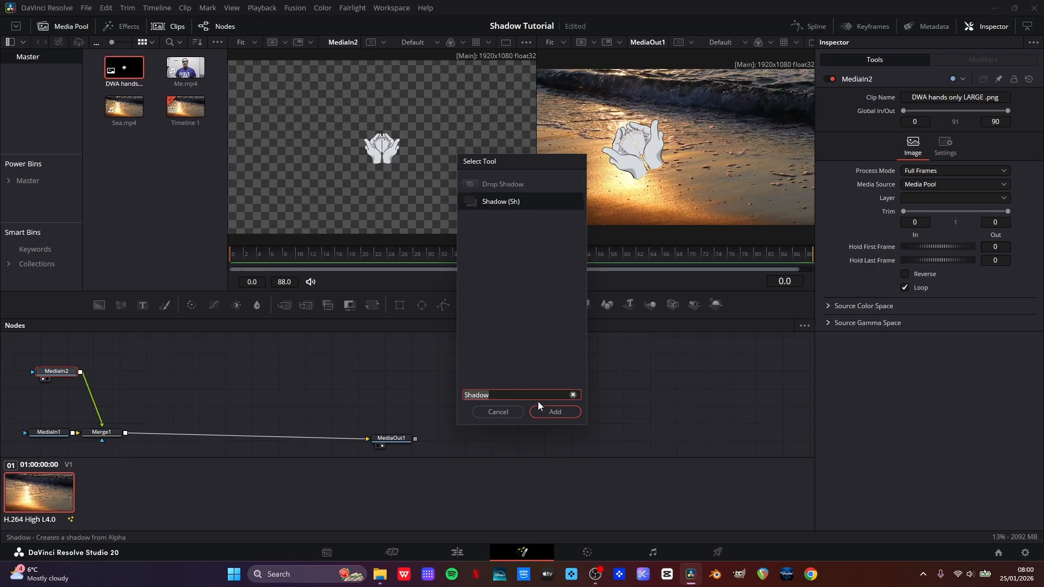
{"action": "left_click", "coordinate": [552, 411]}
{"action": "left_click_drag", "start_coordinate": [73, 383], "coordinate": [125, 383]}
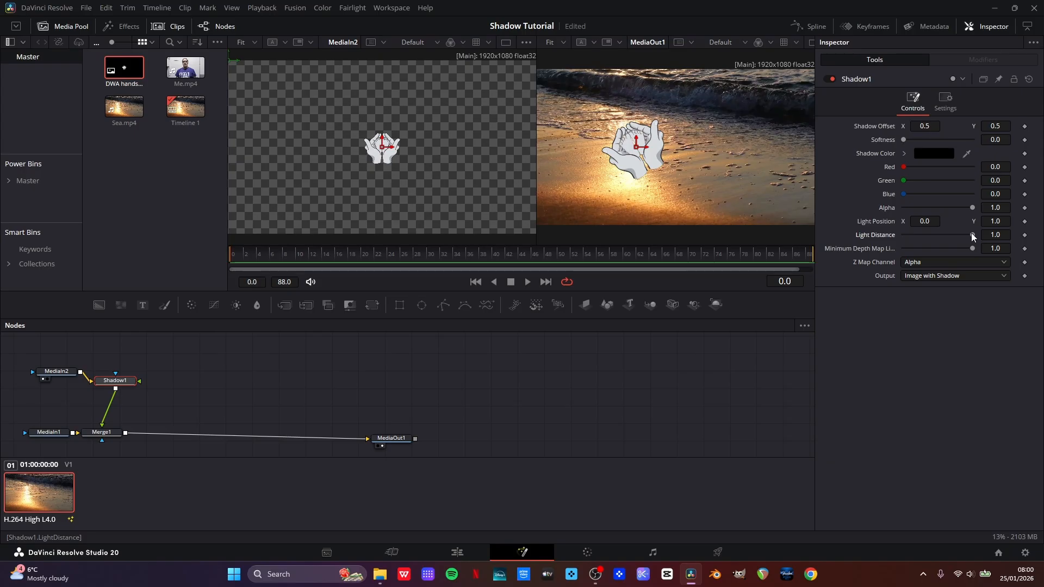
- Set Shadow1's light distance to 0.898, light position to -0.069, 1.661, softness to 0.00315 and alpha to 0.929
{"action": "left_click_drag", "start_coordinate": [970, 232], "coordinate": [913, 220]}
{"action": "left_click_drag", "start_coordinate": [1000, 220], "coordinate": [948, 220]}
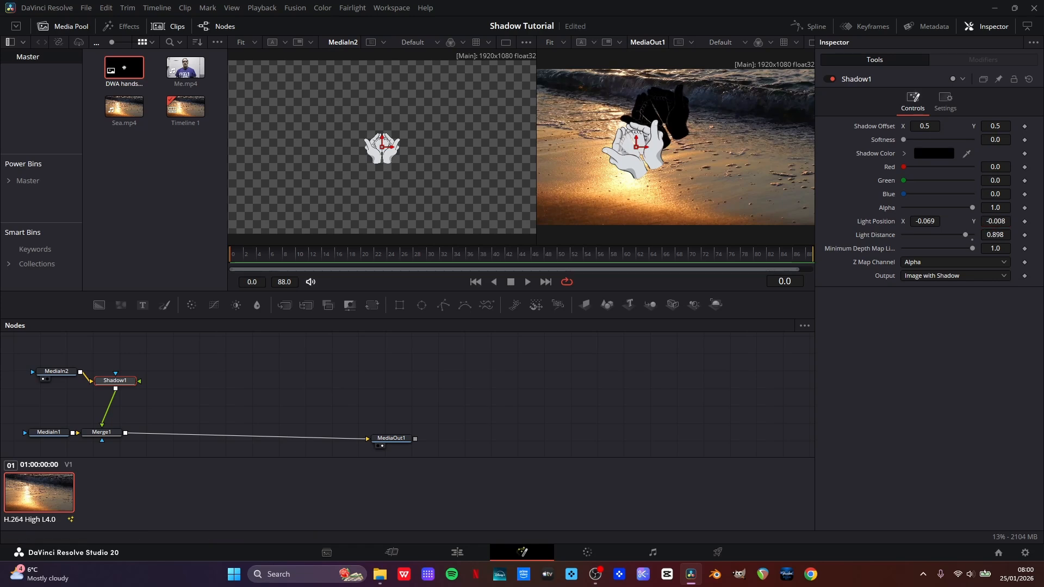
{"action": "left_click_drag", "start_coordinate": [997, 223], "coordinate": [997, 223]}
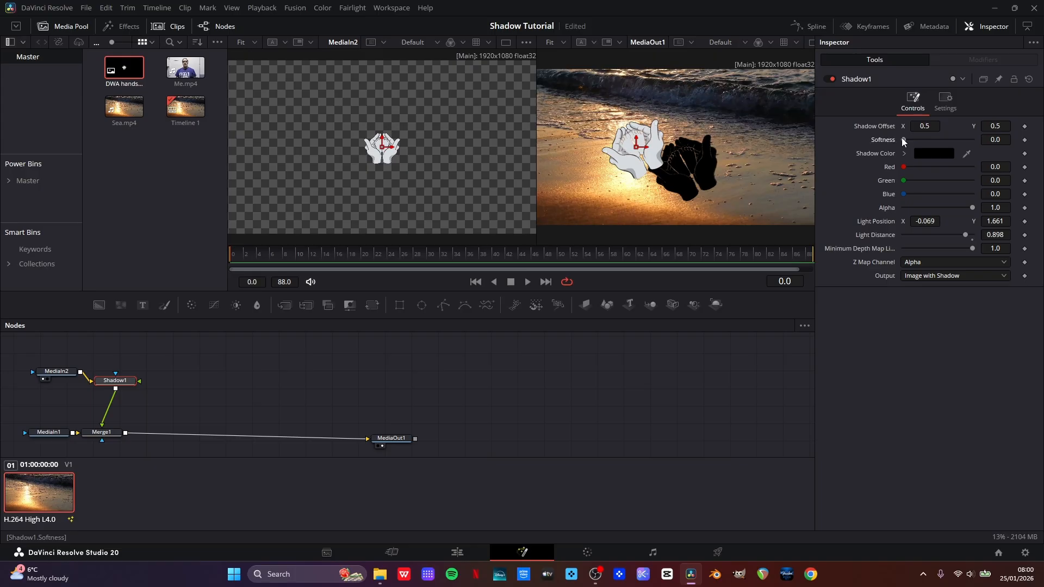
{"action": "left_click_drag", "start_coordinate": [902, 139], "coordinate": [905, 139]}
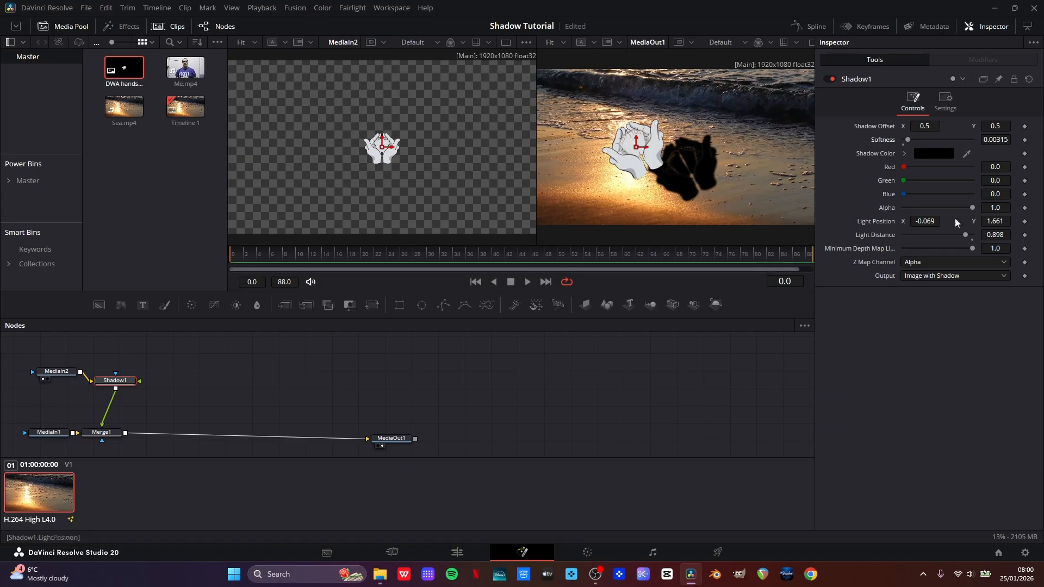
{"action": "left_click_drag", "start_coordinate": [972, 208], "coordinate": [968, 213]}
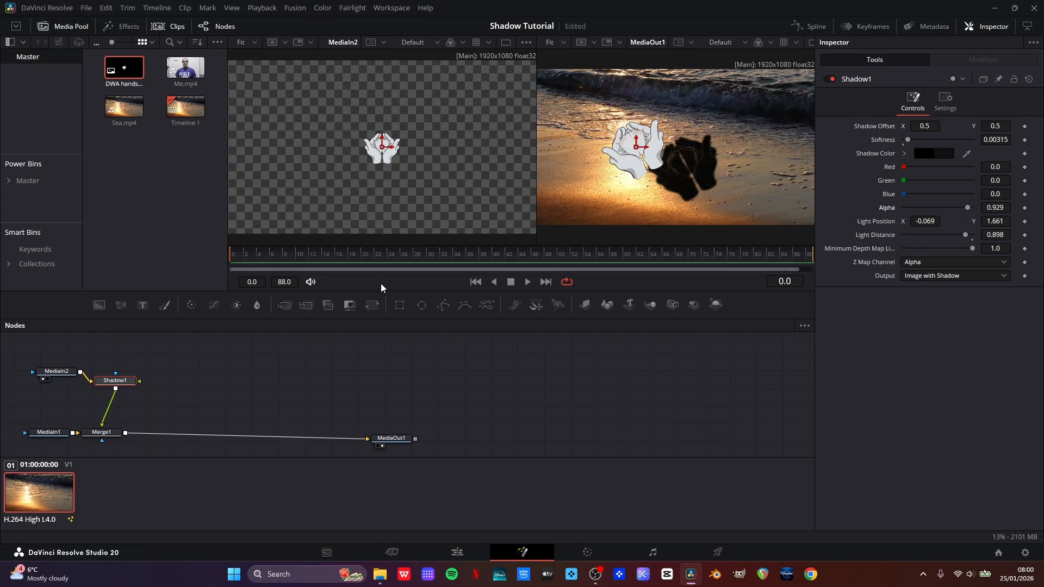
- Show MediaIn1 in the first viewer, sample its dark brown sand near the lower-left corner as Shadow1's colour, and play the composite
{"action": "left_click", "coordinate": [46, 435]}
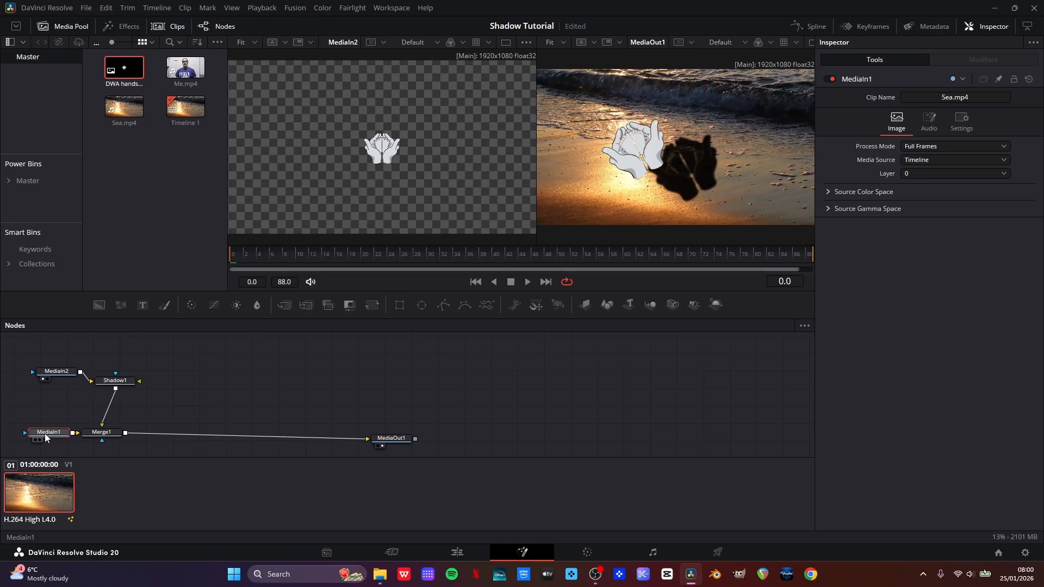
{"action": "key", "text": "1"}
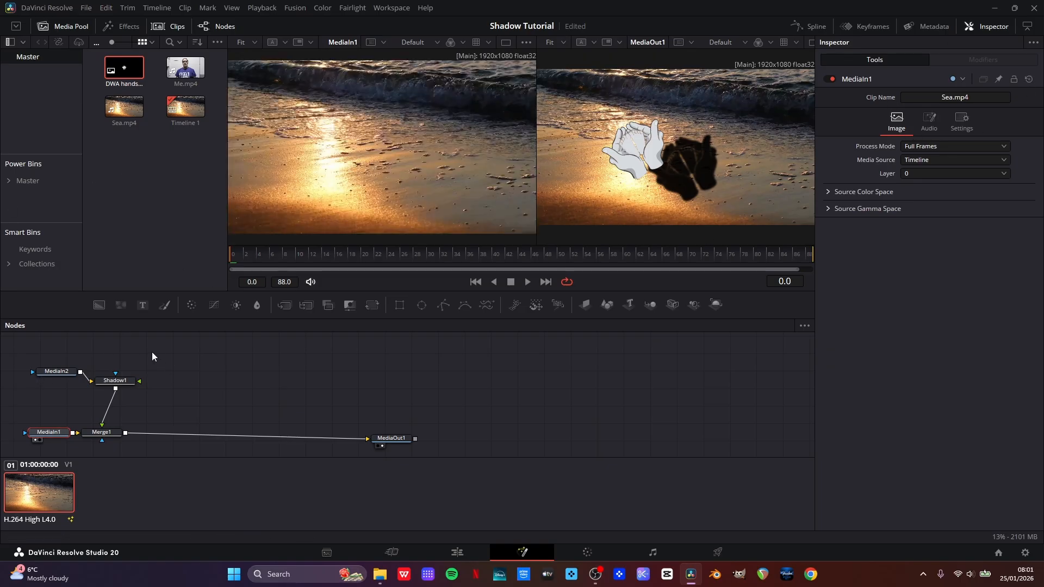
{"action": "left_click", "coordinate": [115, 380]}
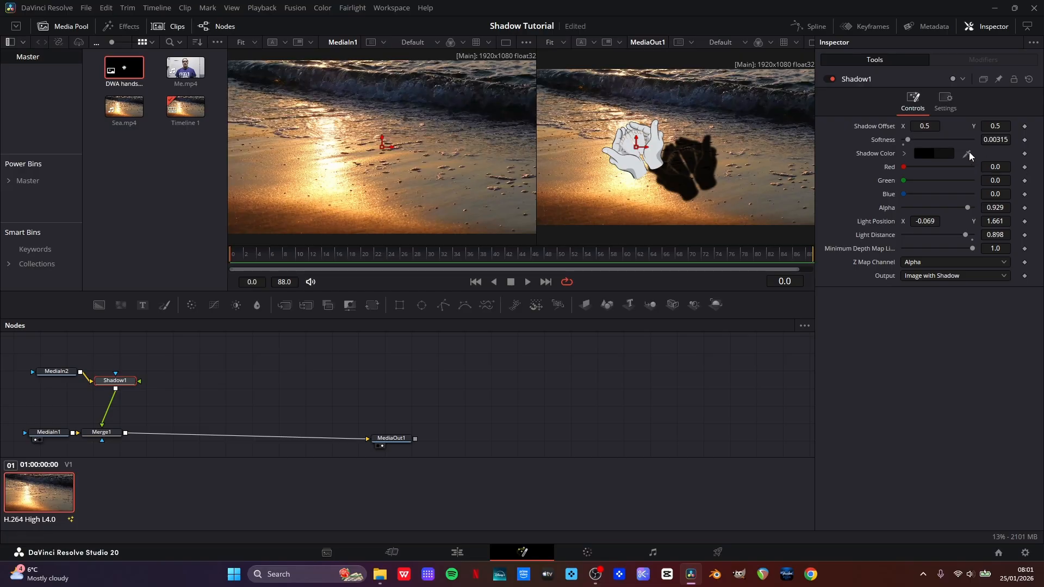
{"action": "left_click_drag", "start_coordinate": [968, 155], "coordinate": [245, 226]}
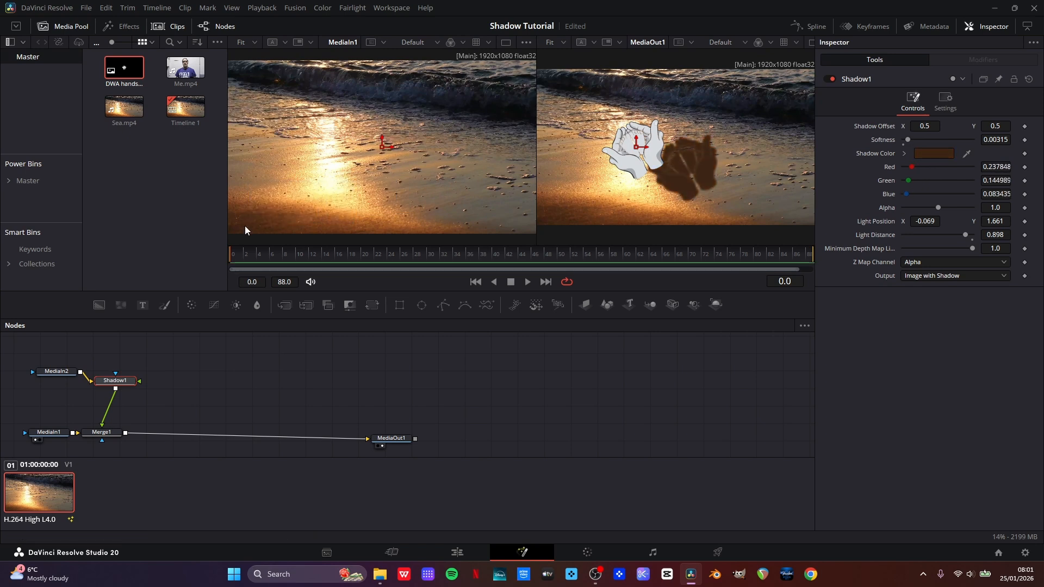
{"action": "key", "text": "space"}
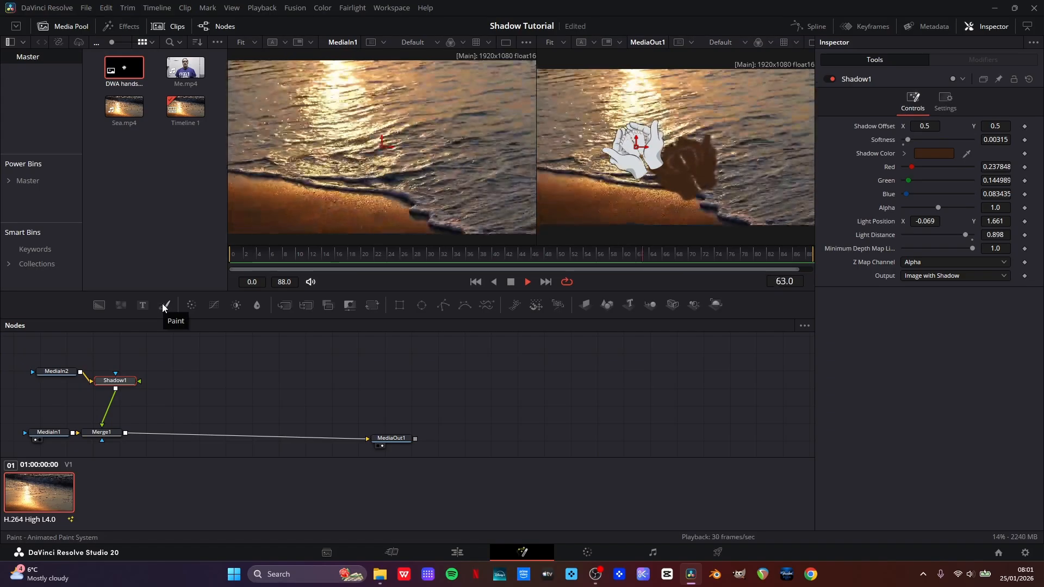
{"action": "key", "text": "space"}
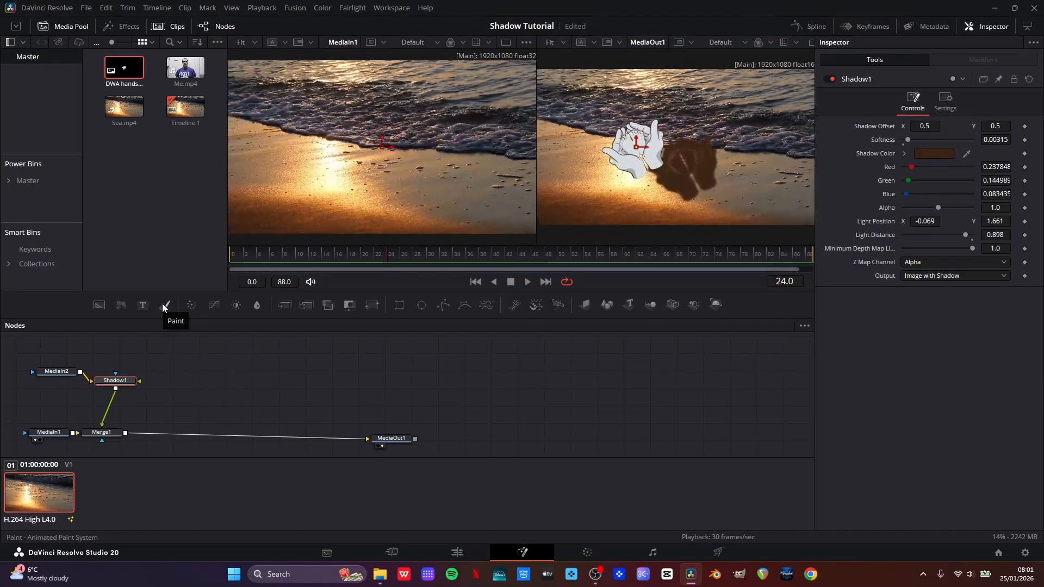
- Feed MediaIn1 into Shadow1's depth input with the Z Map Channel set to Luma, and play the result from frame 0
{"action": "left_click_drag", "start_coordinate": [119, 381], "coordinate": [130, 377]}
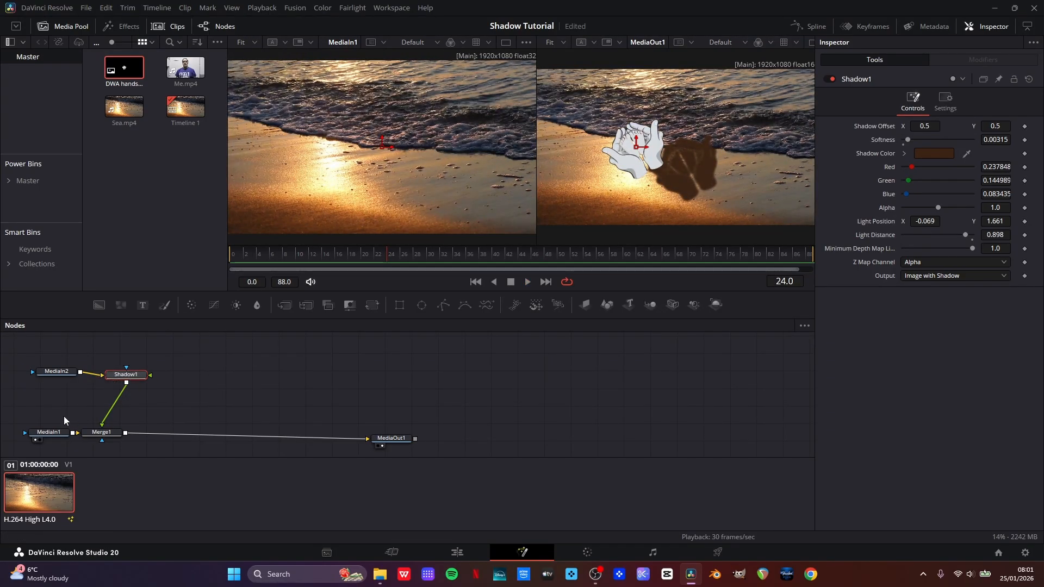
{"action": "left_click_drag", "start_coordinate": [50, 432], "coordinate": [134, 379]}
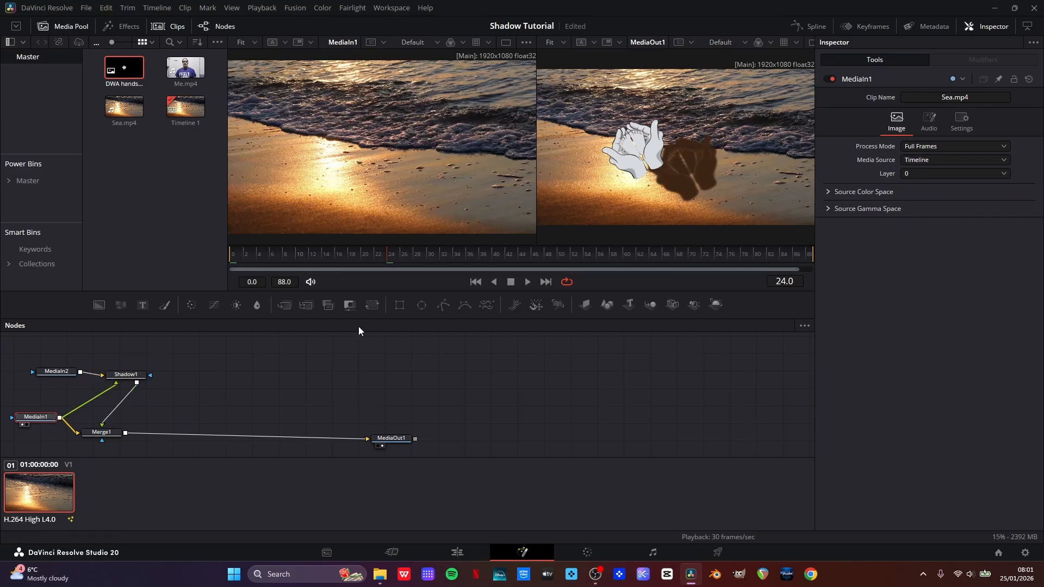
{"action": "left_click", "coordinate": [133, 375]}
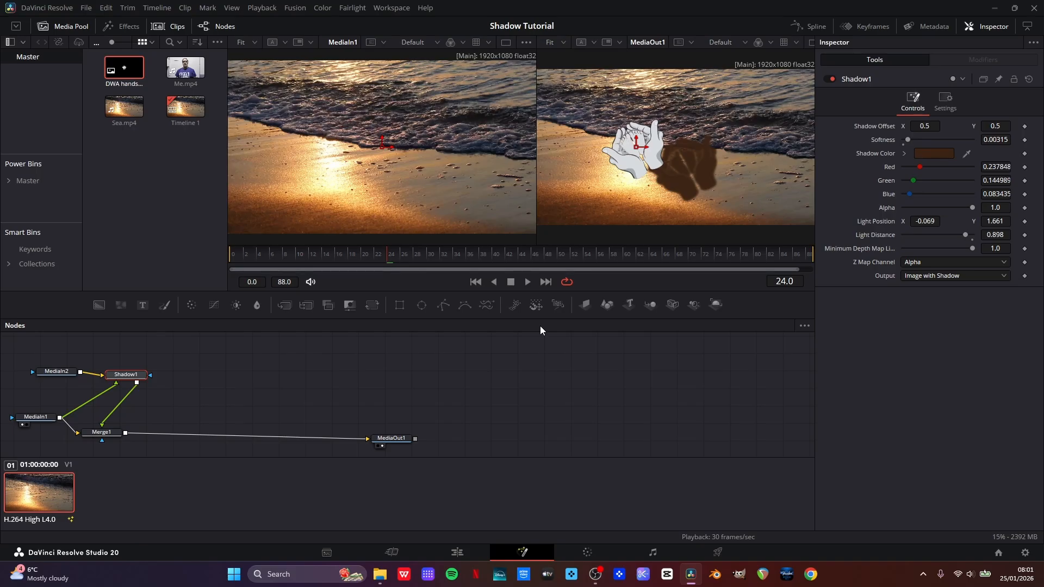
{"action": "left_click", "coordinate": [1002, 263]}
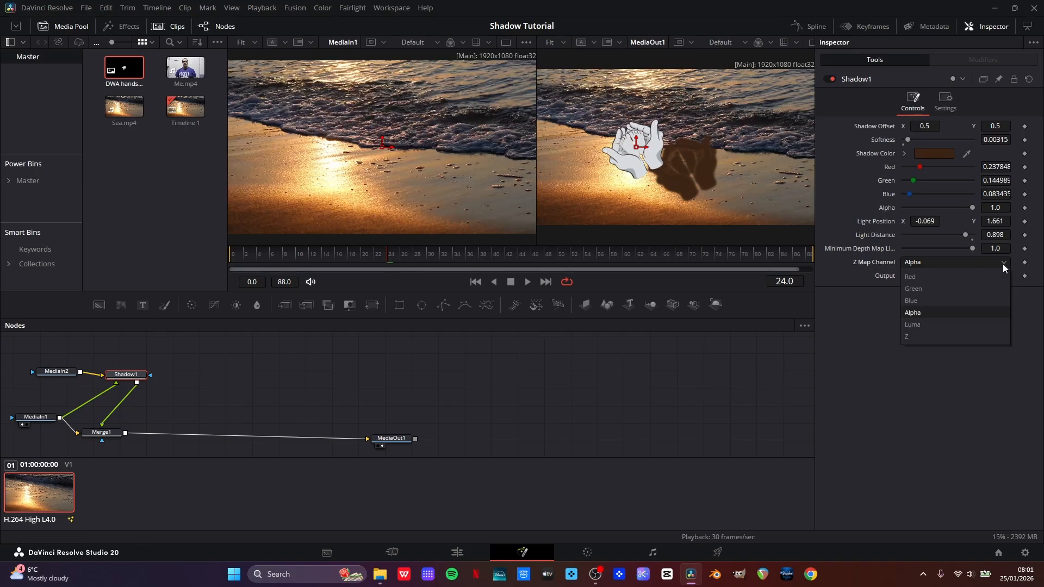
{"action": "left_click", "coordinate": [924, 322]}
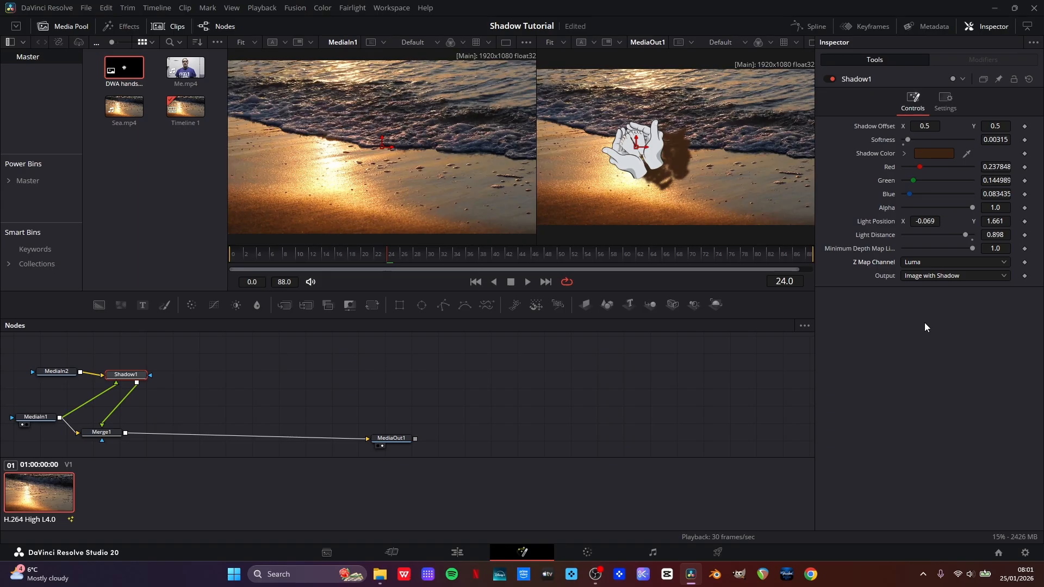
{"action": "left_click", "coordinate": [233, 253]}
{"action": "key", "text": "space"}
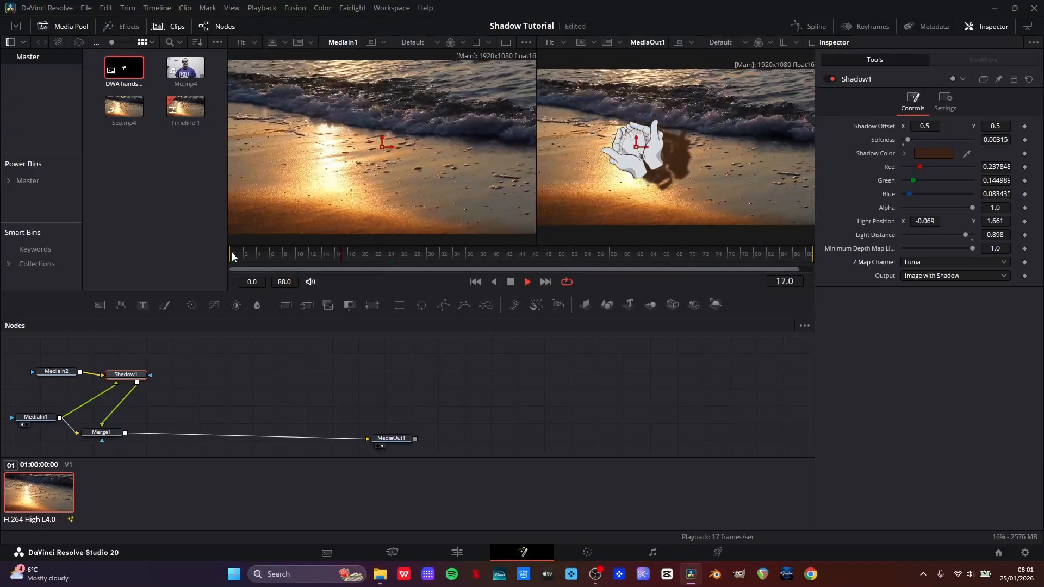
{"action": "key", "text": "space"}
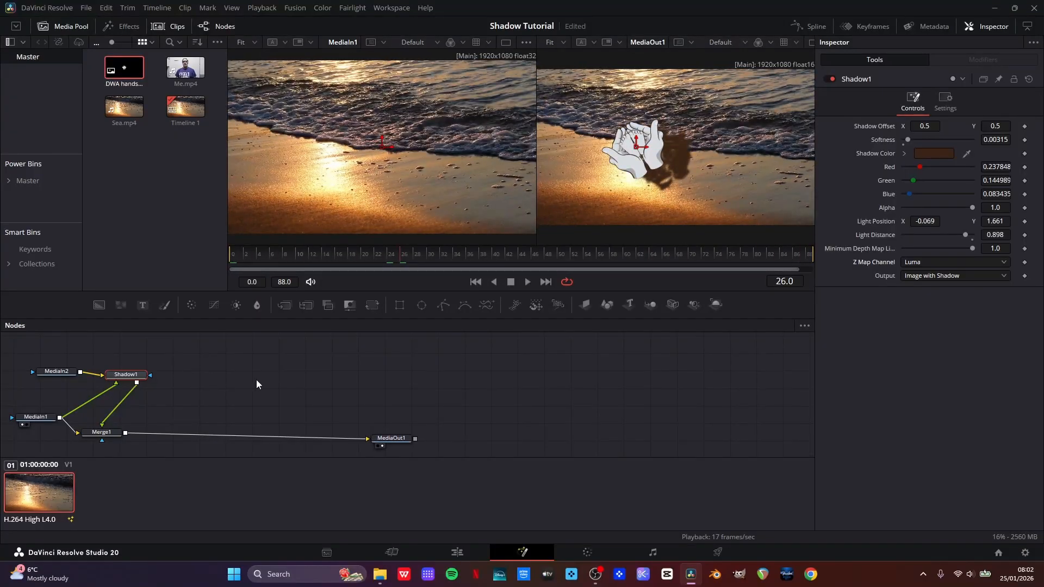
- Delete the MediaIn2 and Shadow1 nodes, move MediaIn1 slightly down, and return to the Edit page
{"action": "left_click_drag", "start_coordinate": [241, 379], "coordinate": [40, 374]}
{"action": "key", "text": "Delete"}
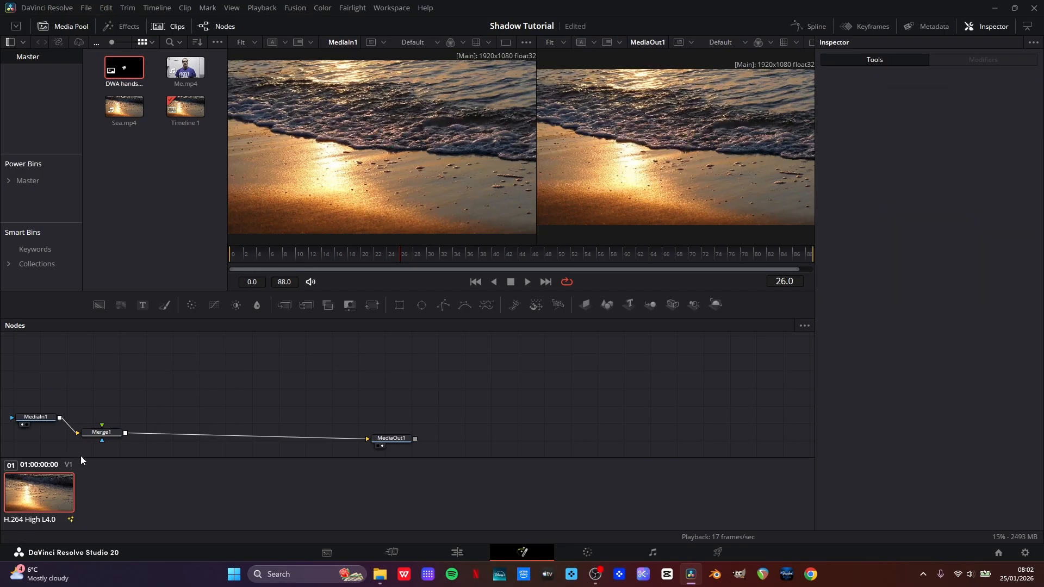
{"action": "left_click_drag", "start_coordinate": [40, 420], "coordinate": [40, 423]}
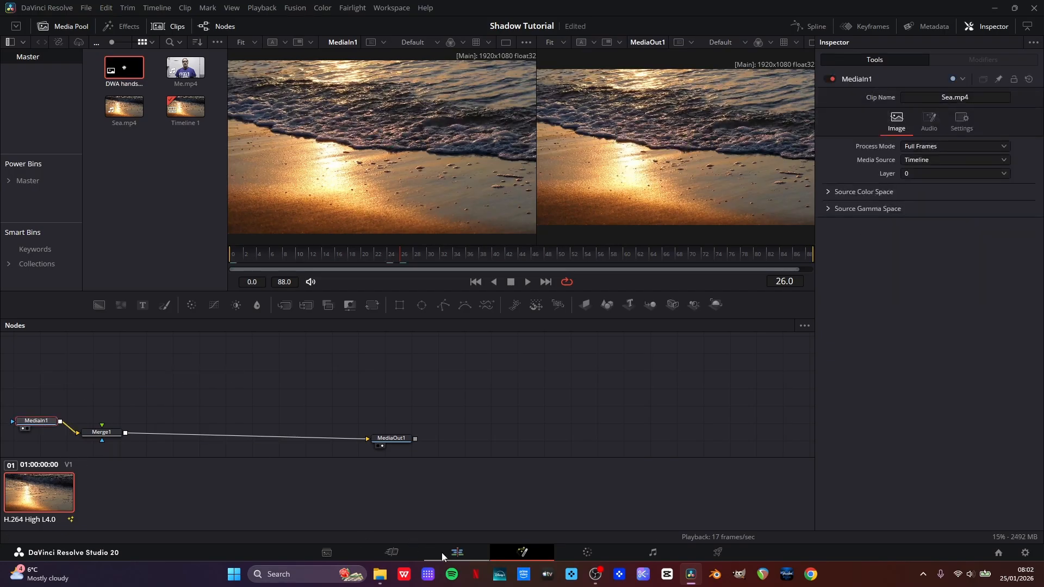
{"action": "left_click", "coordinate": [461, 554]}
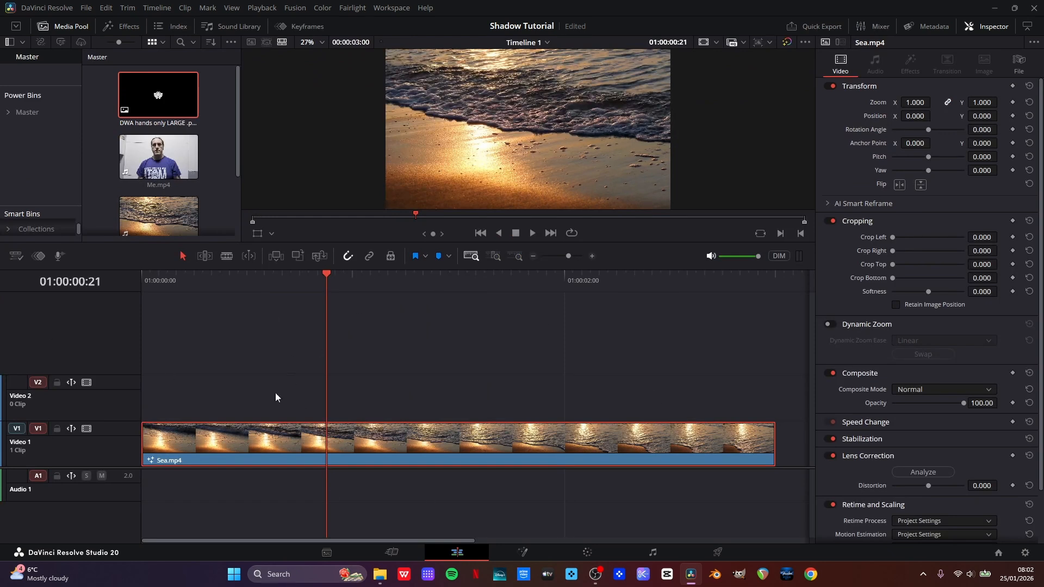
- Place Me.mp4 on Video 2 above the sea clip, starting at the timeline's beginning, and delete its linked audio
{"action": "left_click_drag", "start_coordinate": [157, 158], "coordinate": [125, 398]}
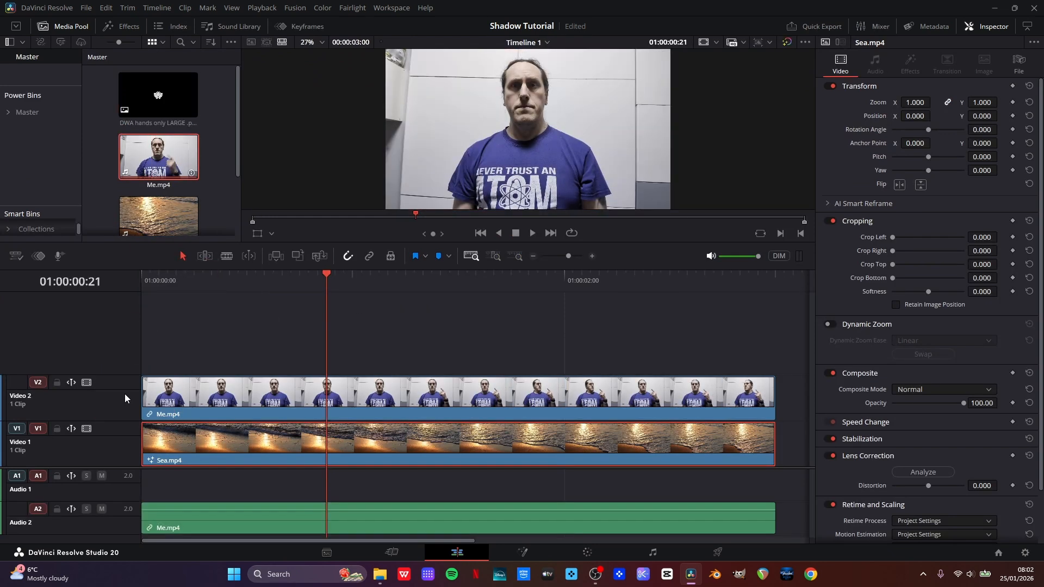
{"action": "left_click", "coordinate": [217, 515]}
{"action": "key", "text": "Delete"}
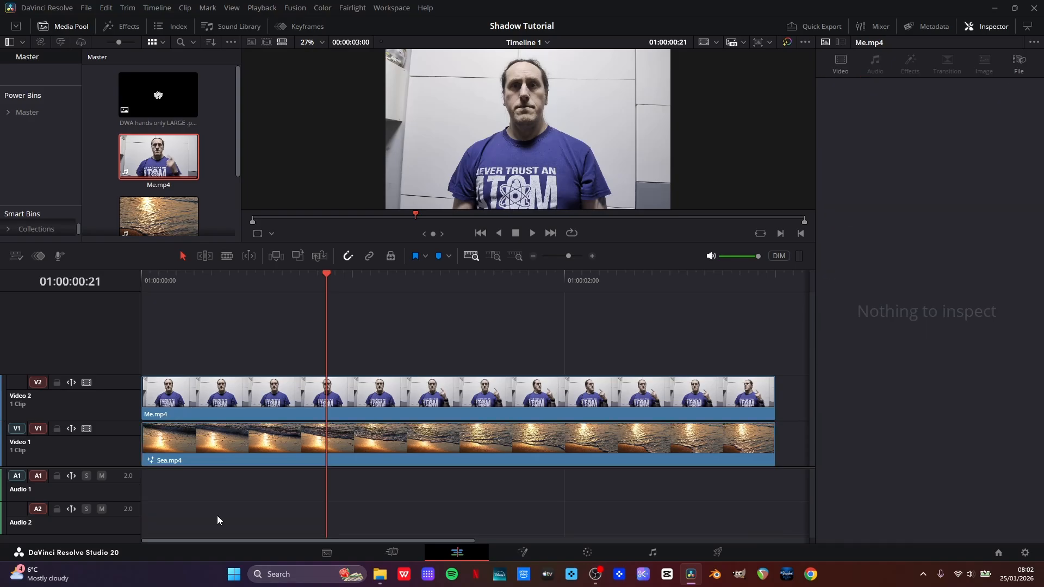
- Mask the man in Me.mp4 with AI Magic Mask 2 on the Color page, show the mask overlay, and track it in both directions
{"action": "left_click", "coordinate": [377, 389]}
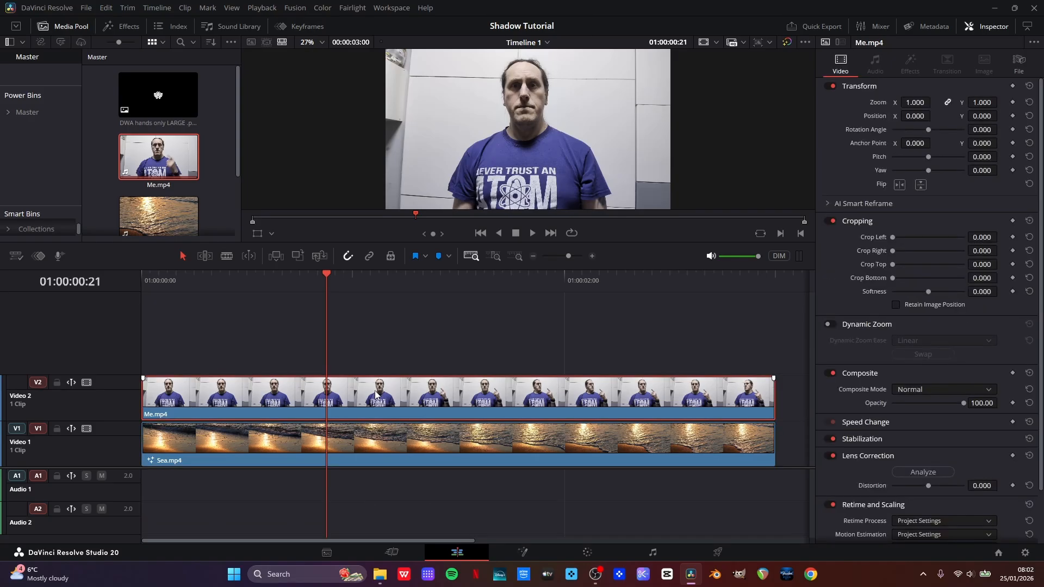
{"action": "left_click", "coordinate": [588, 555]}
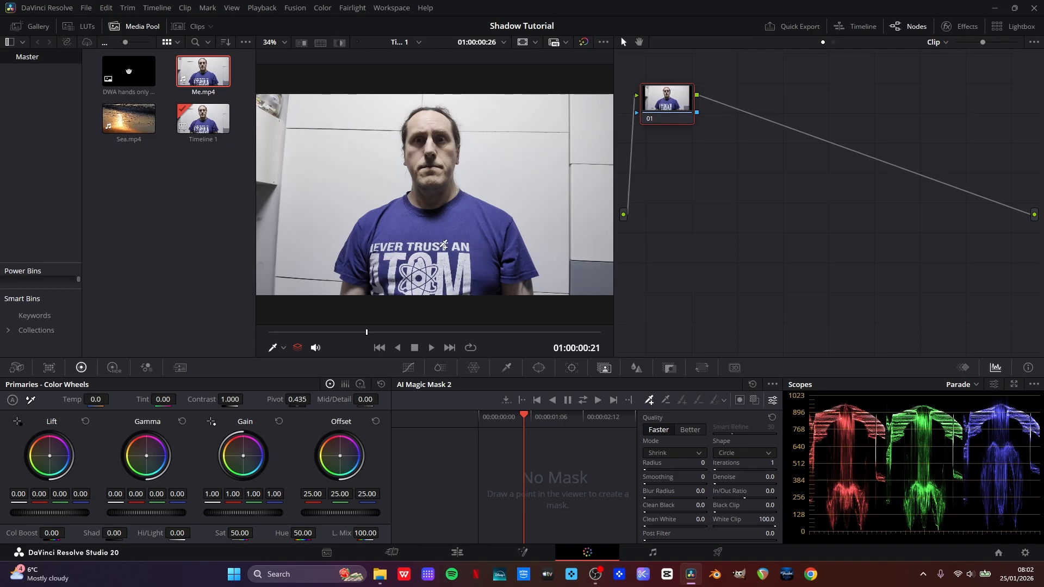
{"action": "left_click", "coordinate": [440, 248]}
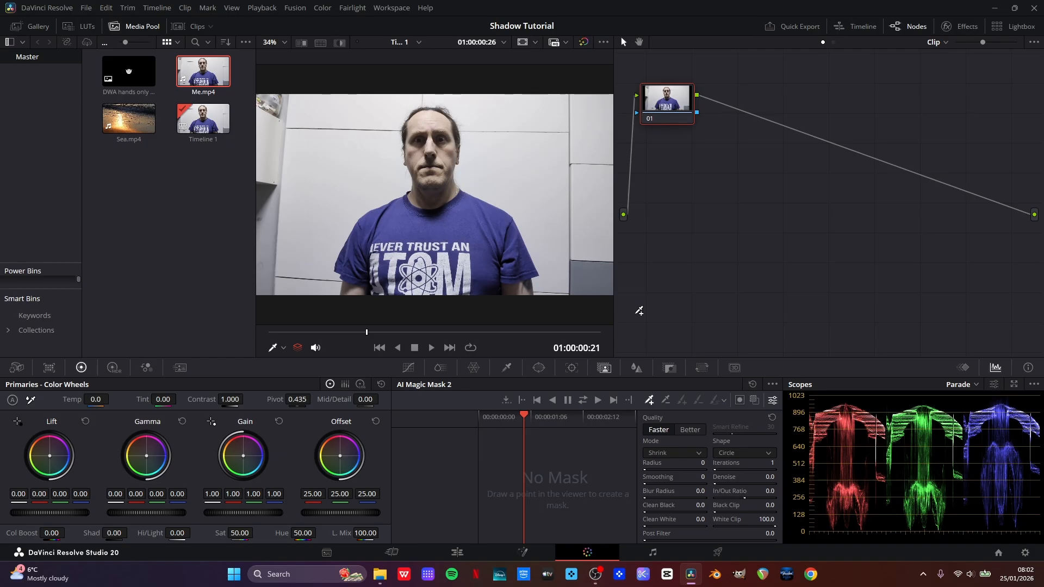
{"action": "left_click", "coordinate": [754, 401]}
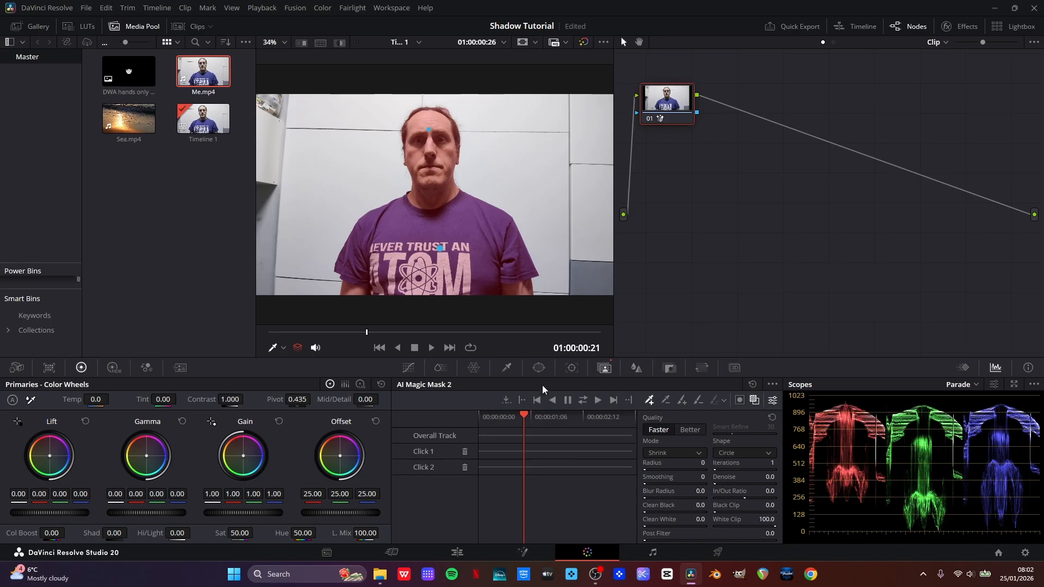
{"action": "left_click", "coordinate": [581, 400]}
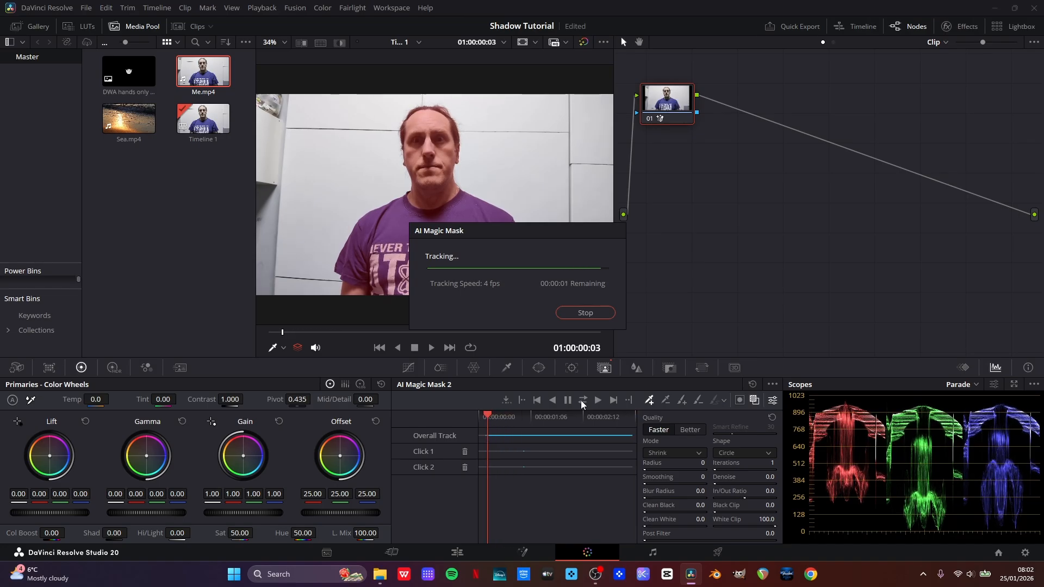
- Add an alpha output to the Me.mp4 node graph, connect node 01's mask output to it, and return to the Edit page
{"action": "right_click", "coordinate": [950, 253]}
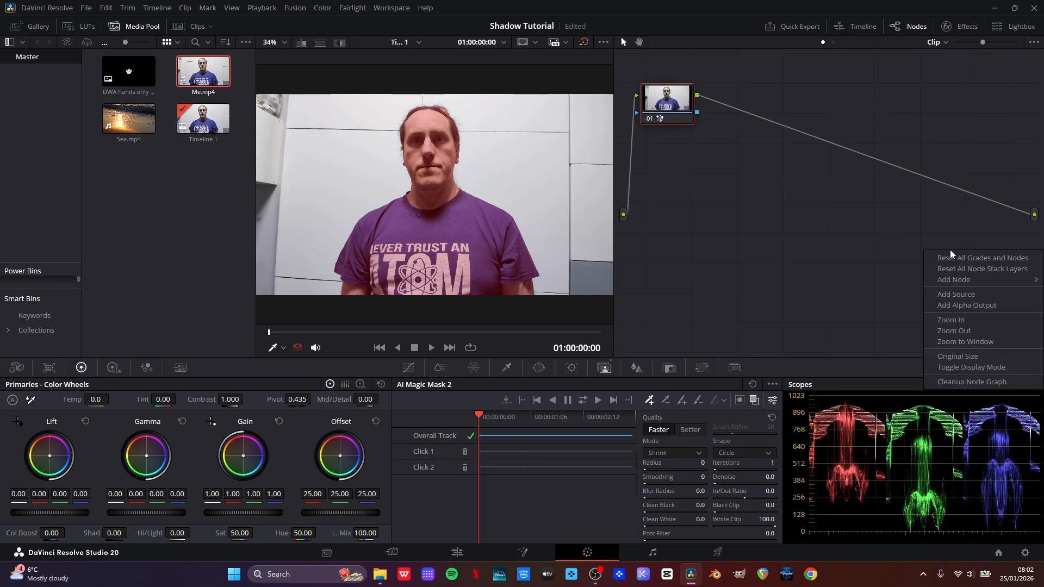
{"action": "left_click", "coordinate": [969, 305]}
{"action": "left_click_drag", "start_coordinate": [697, 112], "coordinate": [1035, 235]}
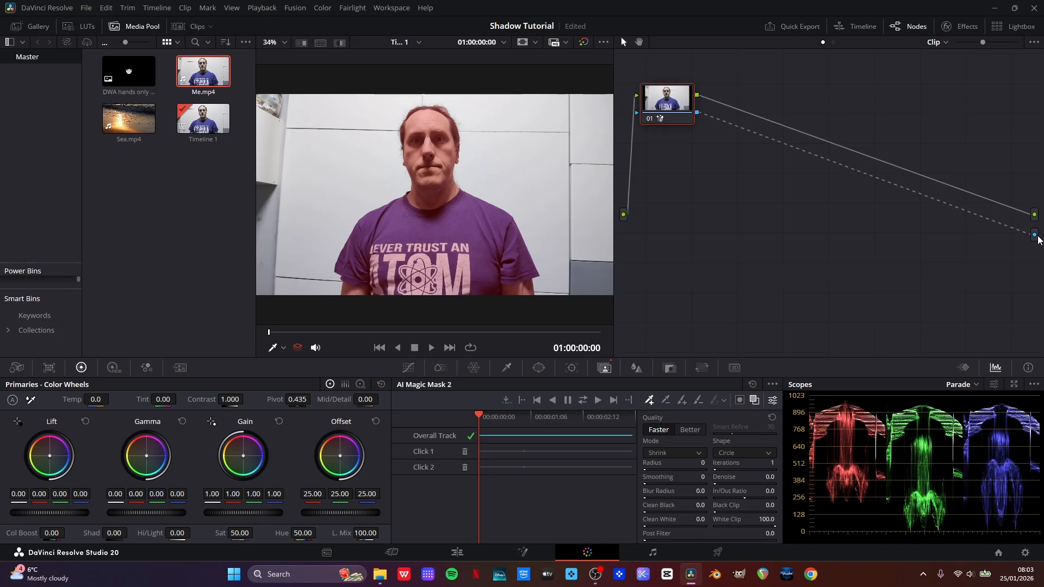
{"action": "left_click", "coordinate": [457, 552]}
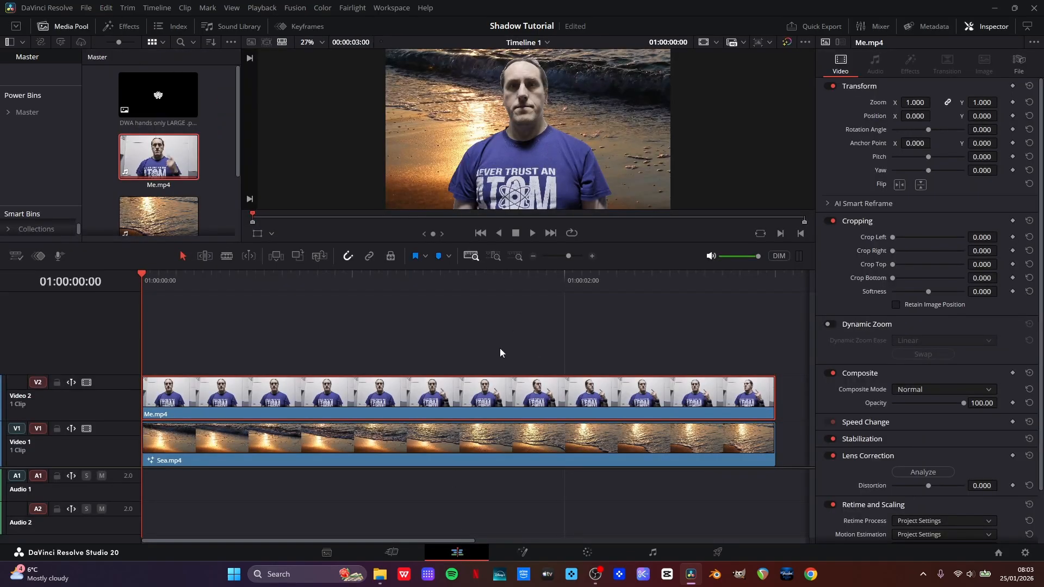
- Try rendering Me.mp4 in place as QuickTime Avid DNxHD to the Renders folder, and undo the render
{"action": "right_click", "coordinate": [366, 393]}
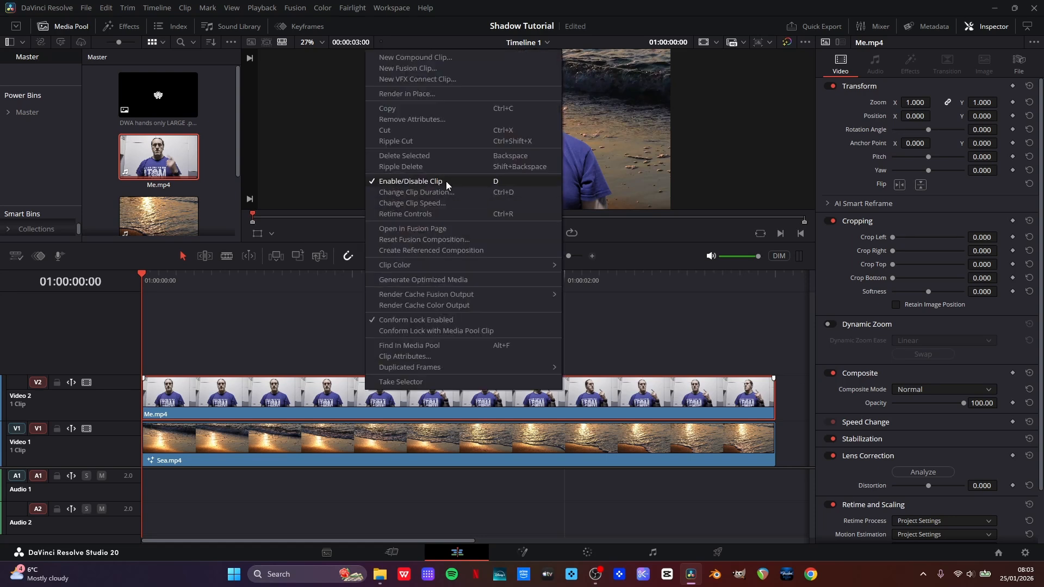
{"action": "left_click", "coordinate": [422, 94]}
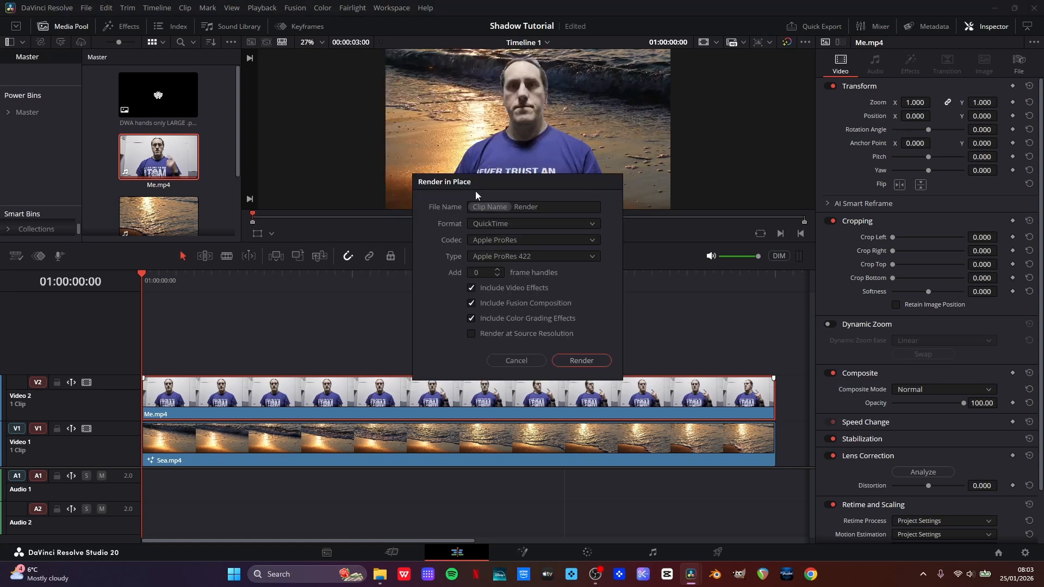
{"action": "left_click", "coordinate": [518, 240]}
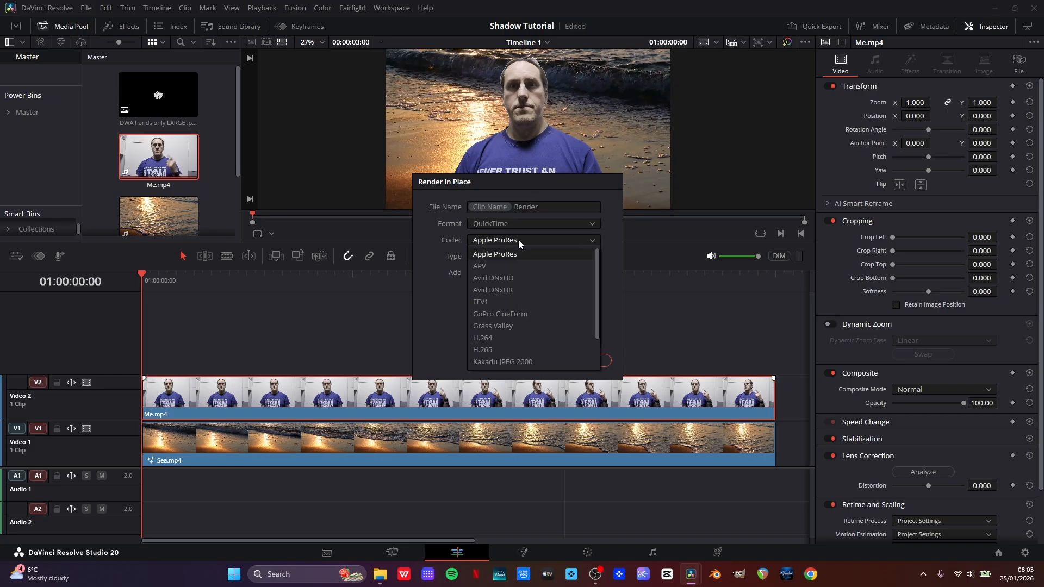
{"action": "left_click", "coordinate": [506, 278]}
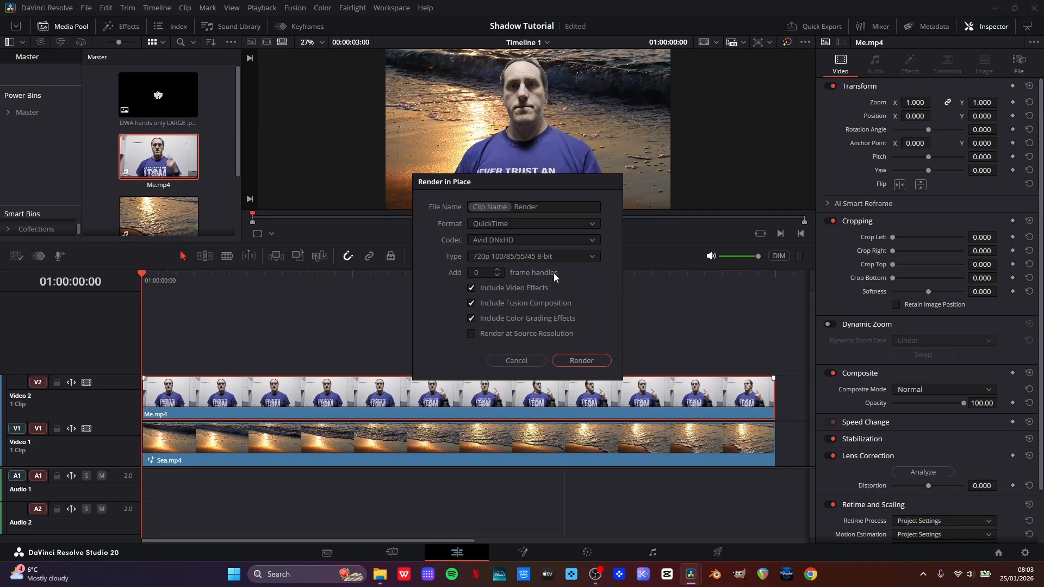
{"action": "left_click", "coordinate": [579, 361]}
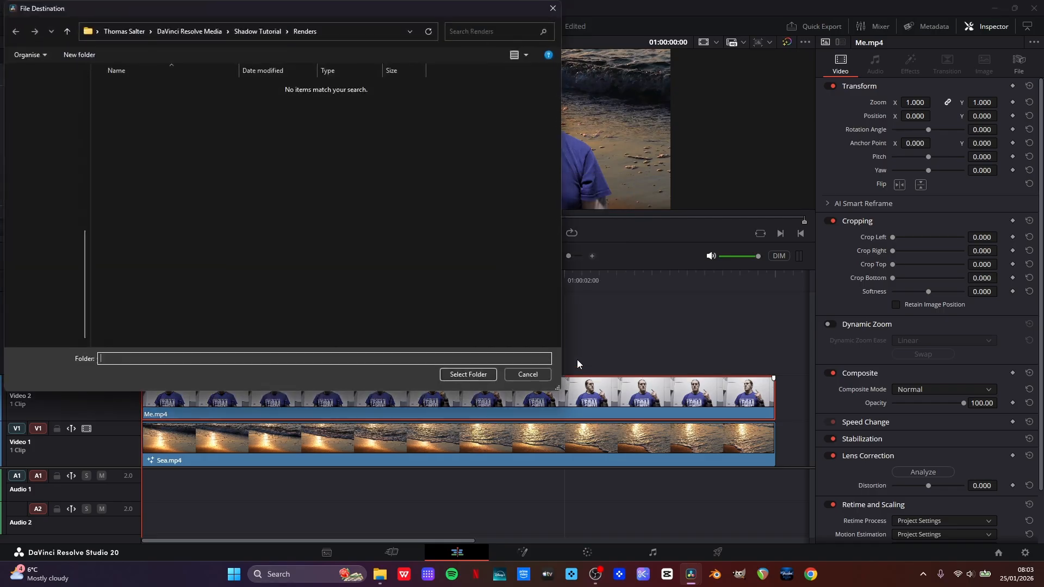
{"action": "left_click", "coordinate": [467, 375]}
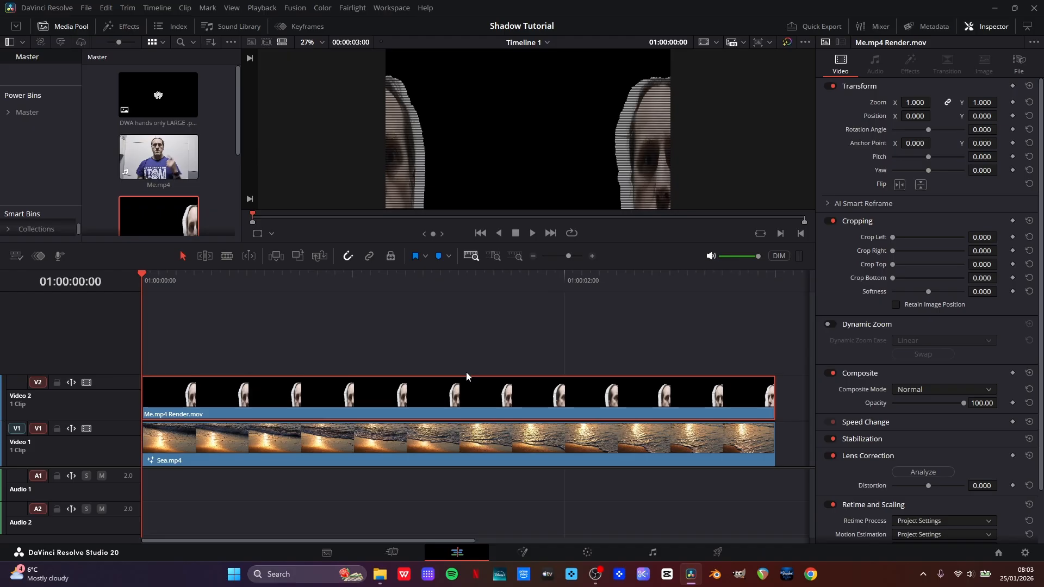
{"action": "key", "text": "ctrl+z"}
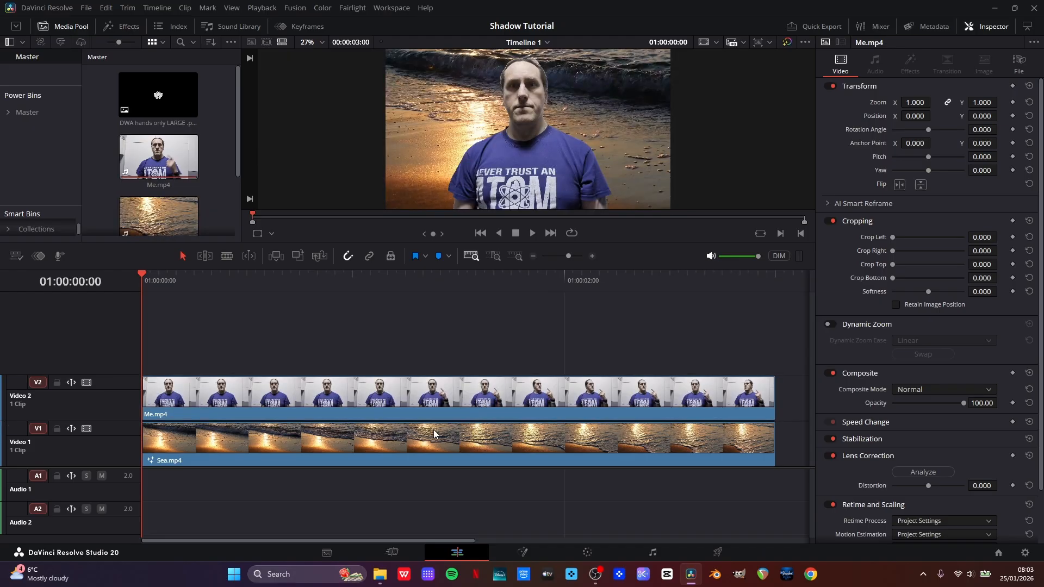
- Render Me.mp4 in place as QuickTime with the Avid DNxHR codec, saving it in the Renders folder
{"action": "right_click", "coordinate": [413, 401]}
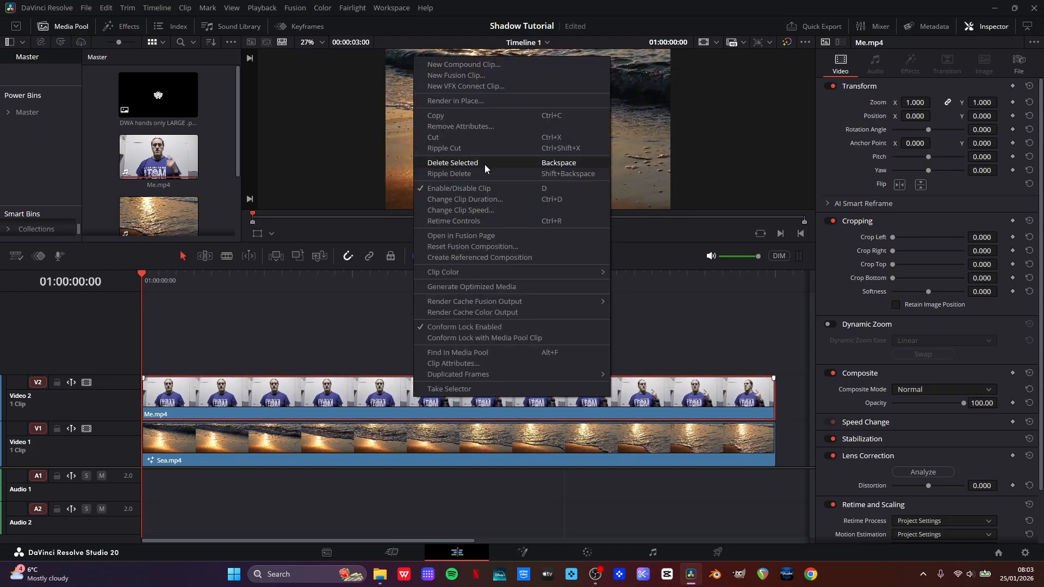
{"action": "left_click", "coordinate": [475, 101]}
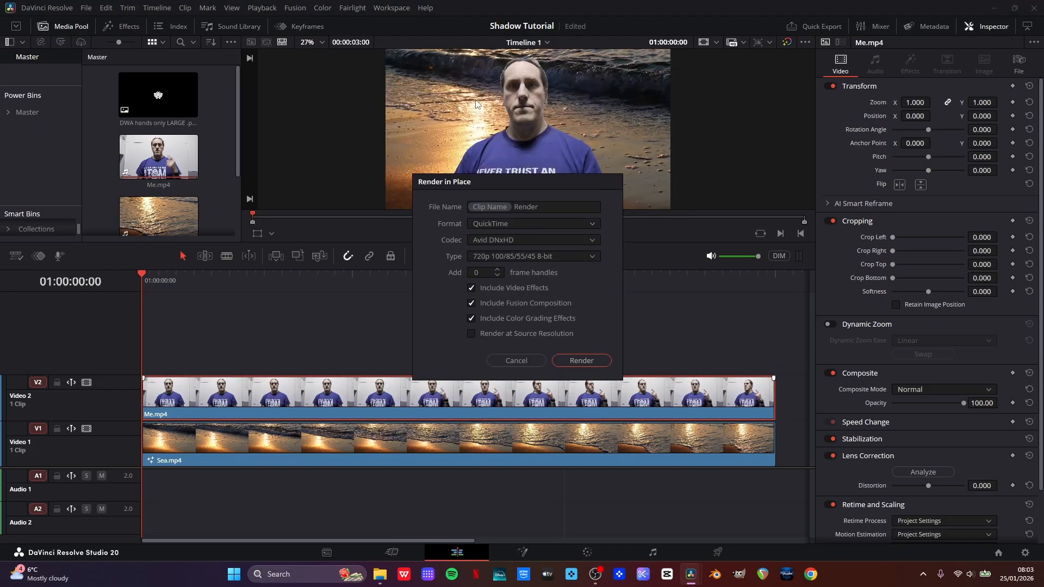
{"action": "left_click", "coordinate": [521, 240]}
{"action": "left_click", "coordinate": [514, 289]}
{"action": "left_click", "coordinate": [581, 360]}
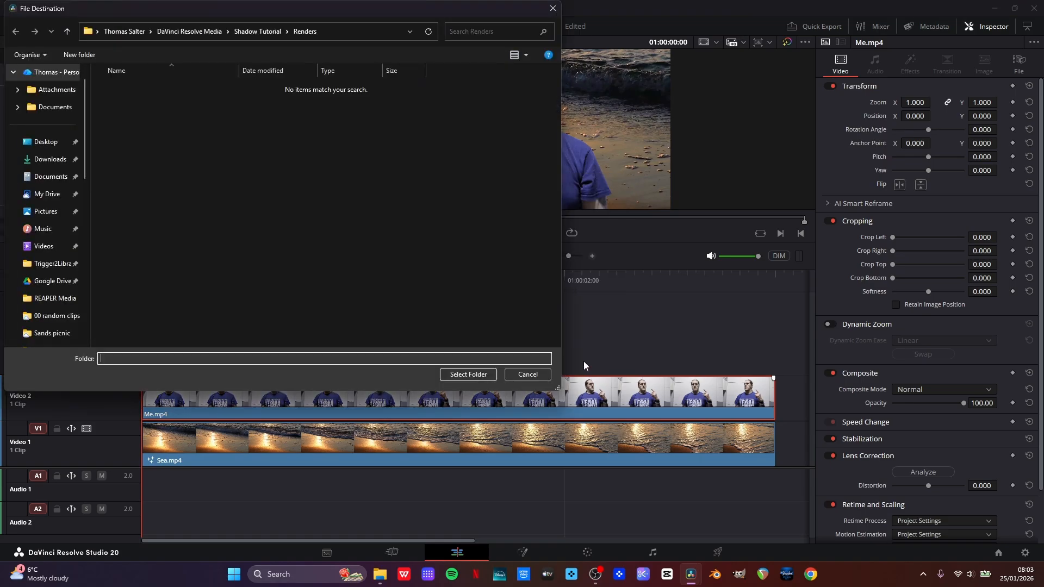
{"action": "left_click", "coordinate": [471, 377]}
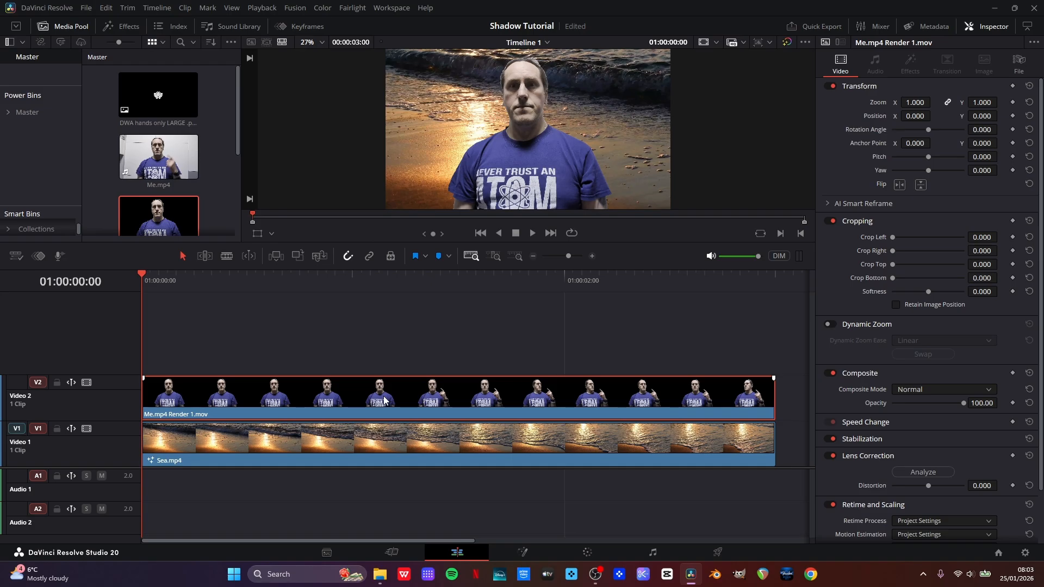
- Delete the rendered clip from Video 2 and connect Me.mp4 Render 1.mov as Merge1's foreground in the sea clip's Fusion composition
{"action": "key", "text": "Delete"}
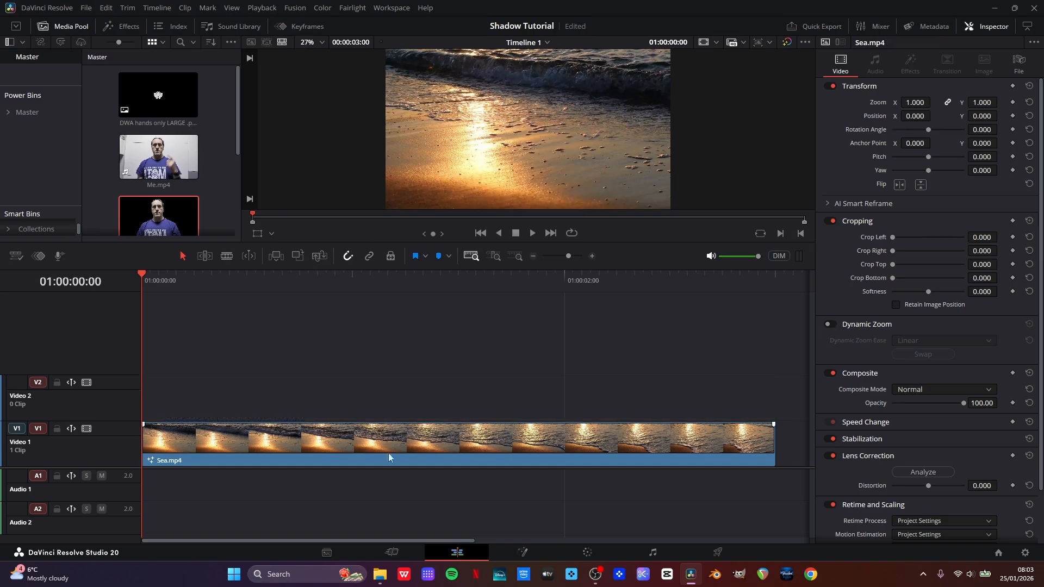
{"action": "left_click", "coordinate": [523, 556]}
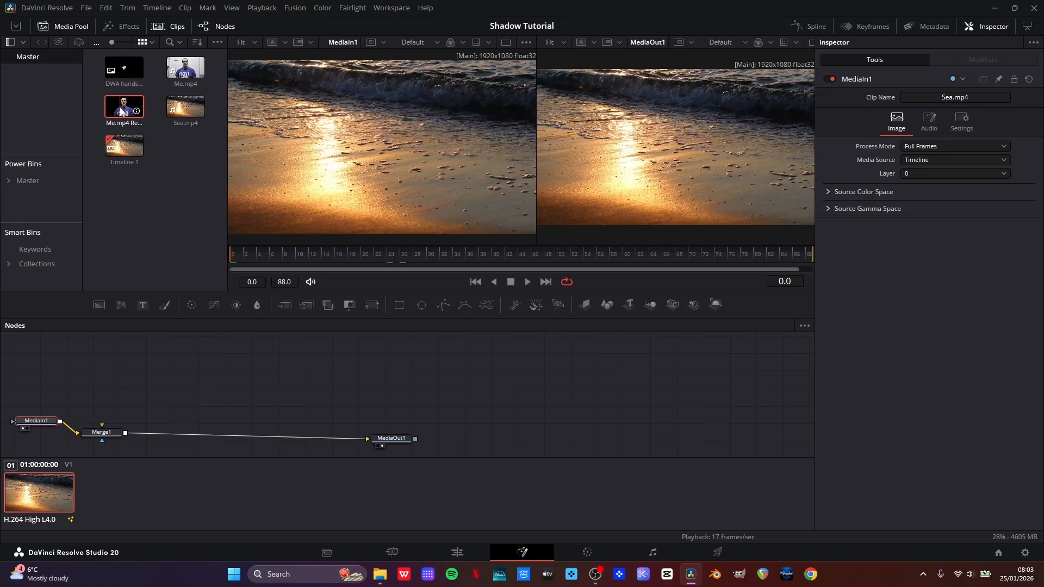
{"action": "left_click_drag", "start_coordinate": [36, 345], "coordinate": [112, 443]}
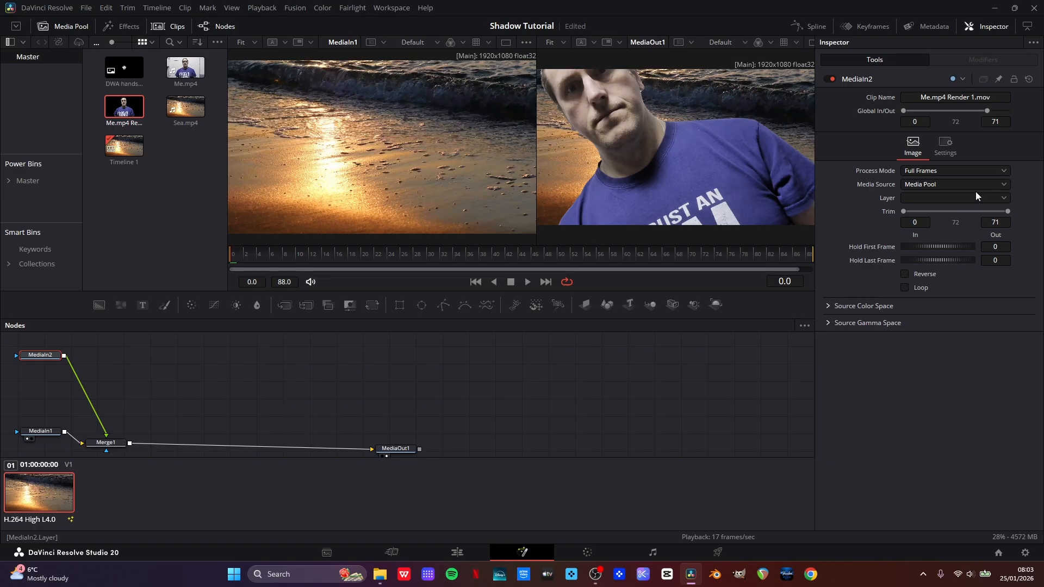
- Set Merge1's Center X to 0.5 and its Angle to 0
{"action": "left_click", "coordinate": [108, 441]}
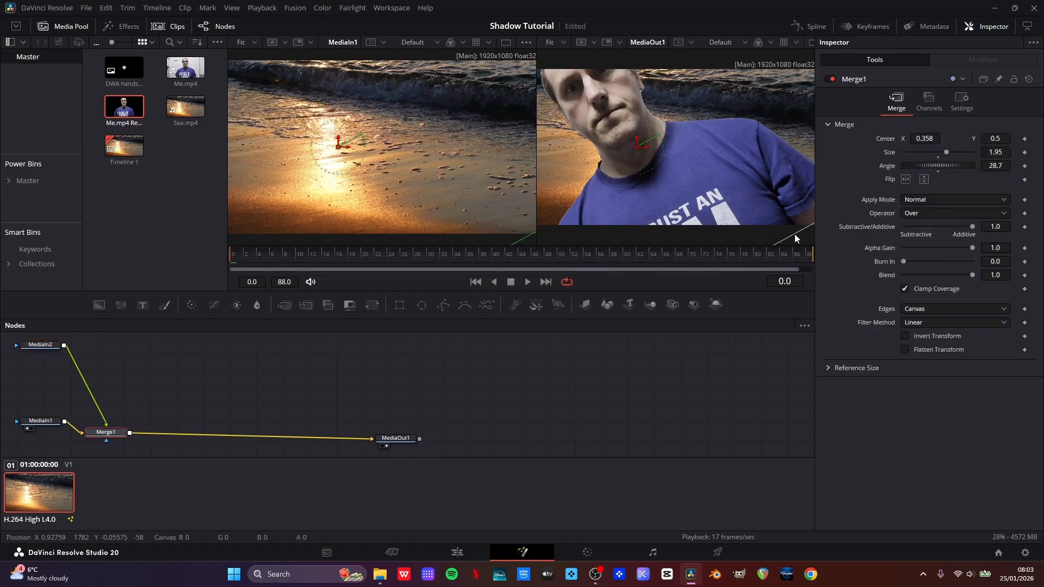
{"action": "left_click", "coordinate": [922, 140]}
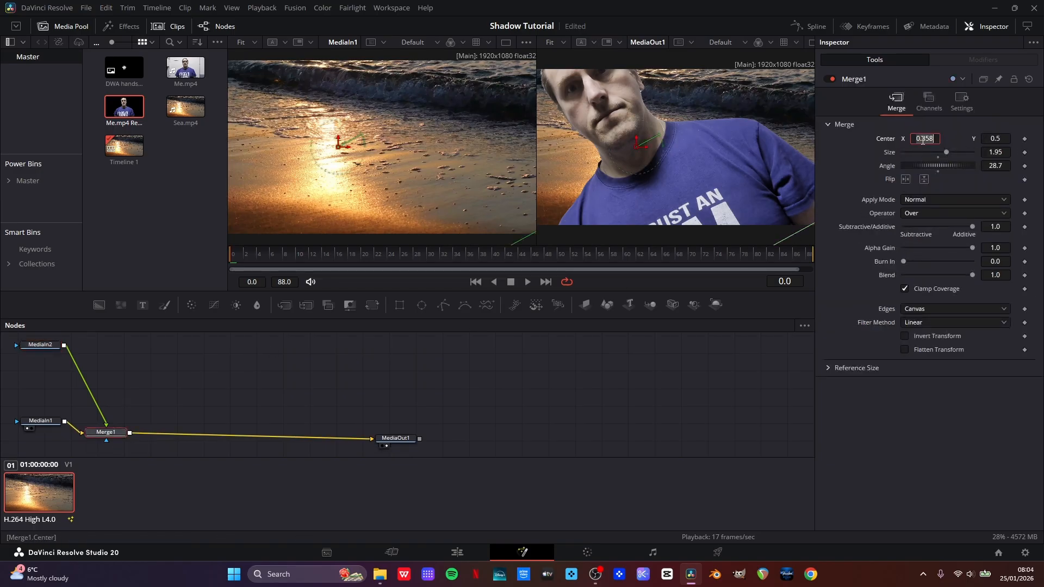
{"action": "key", "text": "ctrl+a"}
{"action": "type", "text": "0.5"}
{"action": "left_click", "coordinate": [993, 166]}
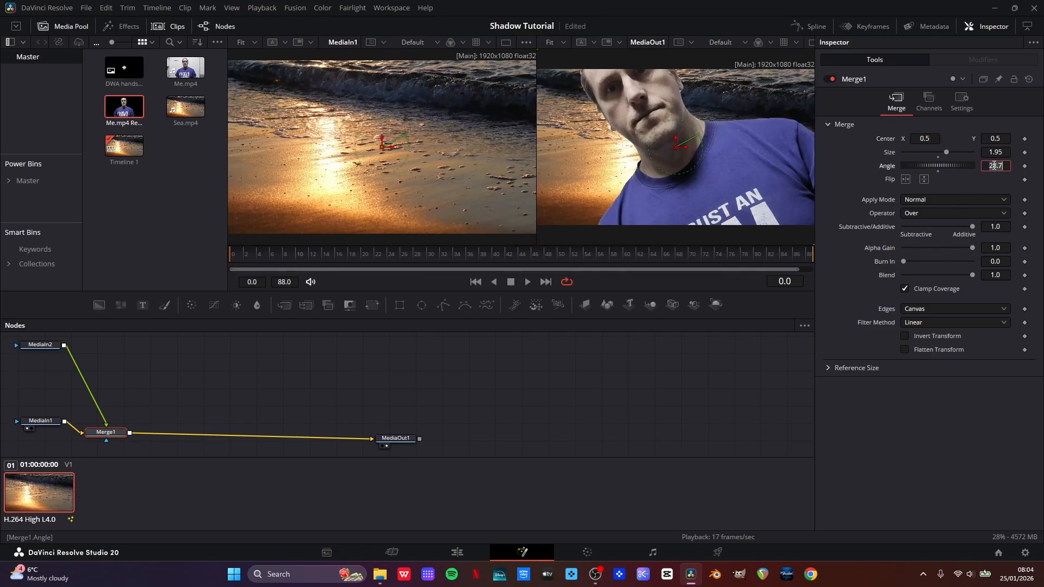
{"action": "key", "text": "ctrl+a"}
{"action": "type", "text": "0"}
{"action": "key", "text": "Tab"}
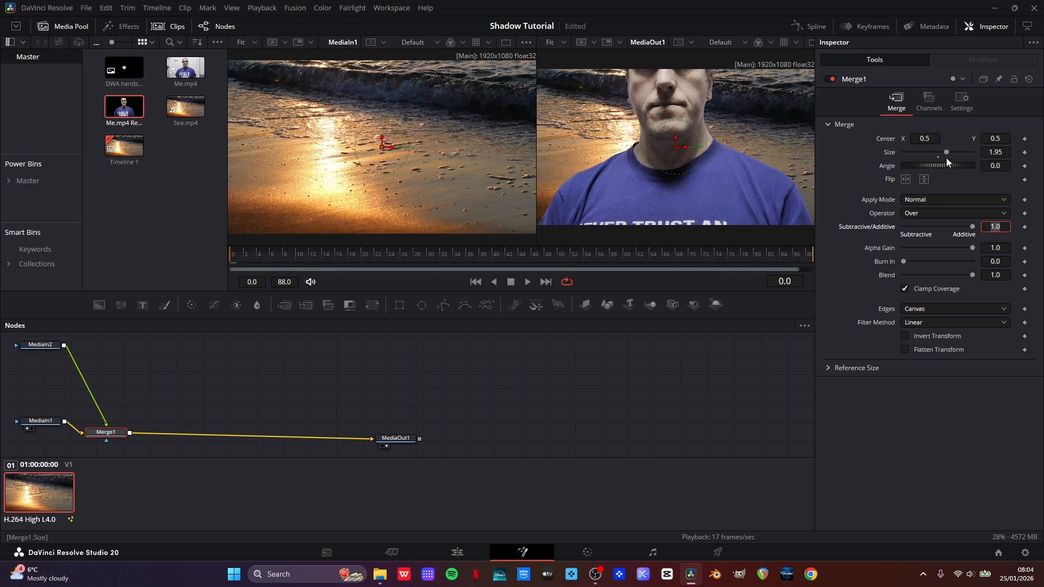
- Scale Merge1's foreground to 0.91 and move its centre to about 0.488, 0.455 so the man reaches the frame's lower edge
{"action": "left_click_drag", "start_coordinate": [942, 150], "coordinate": [924, 152]}
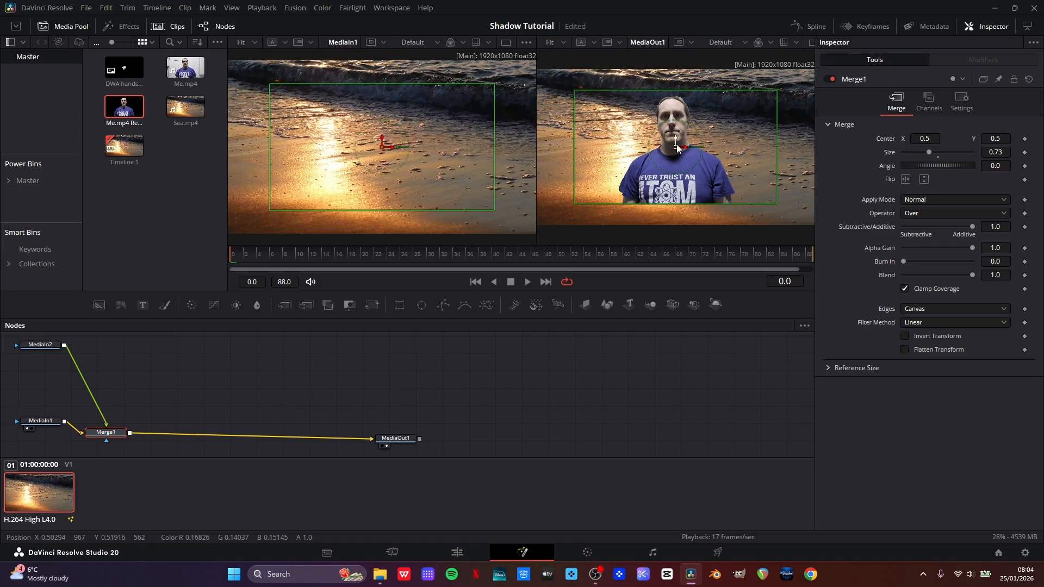
{"action": "left_click_drag", "start_coordinate": [677, 146], "coordinate": [659, 169]}
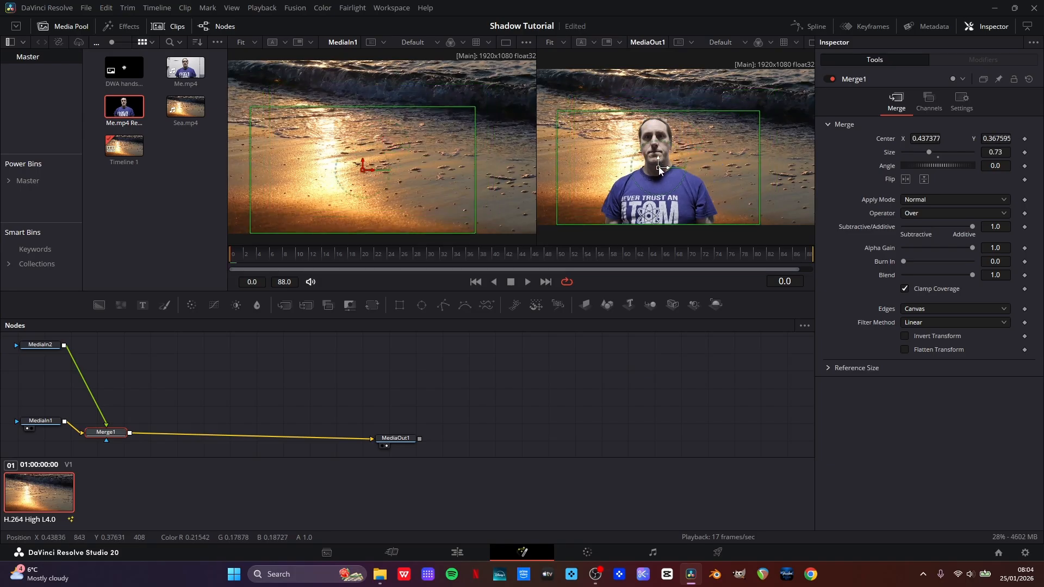
{"action": "left_click_drag", "start_coordinate": [930, 150], "coordinate": [934, 153]}
{"action": "left_click_drag", "start_coordinate": [660, 167], "coordinate": [673, 156]}
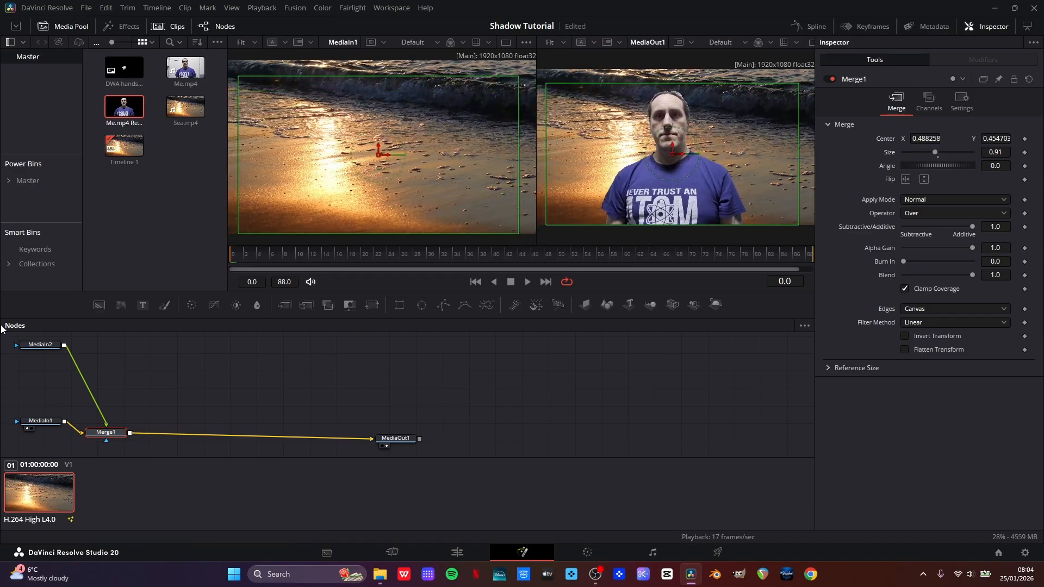
- Insert a Shadow node between MediaIn2 and Merge1, and arrange it beside MediaIn2
{"action": "left_click", "coordinate": [41, 345]}
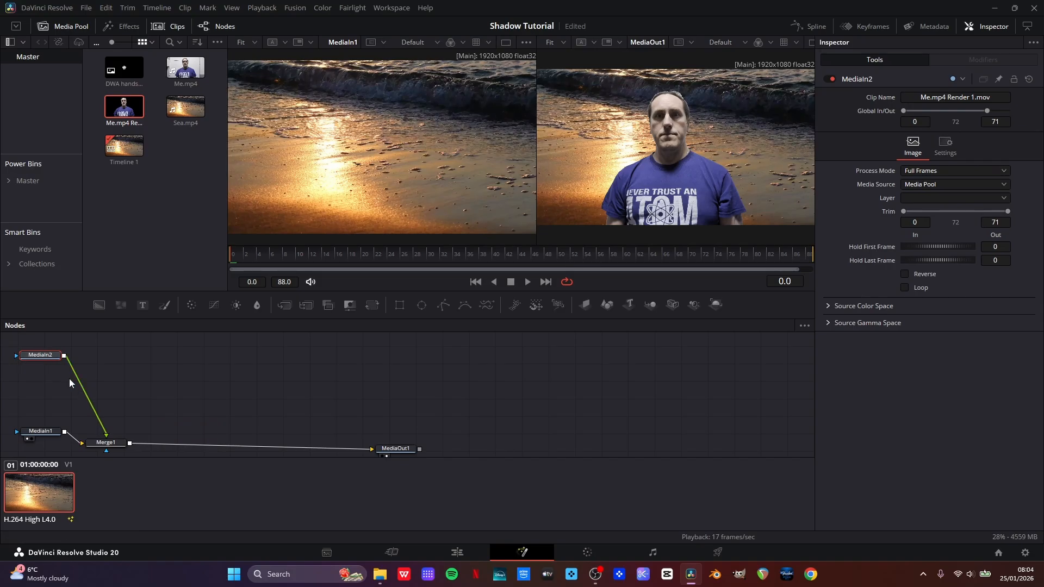
{"action": "key", "text": "shift+space"}
{"action": "type", "text": "Shadow"}
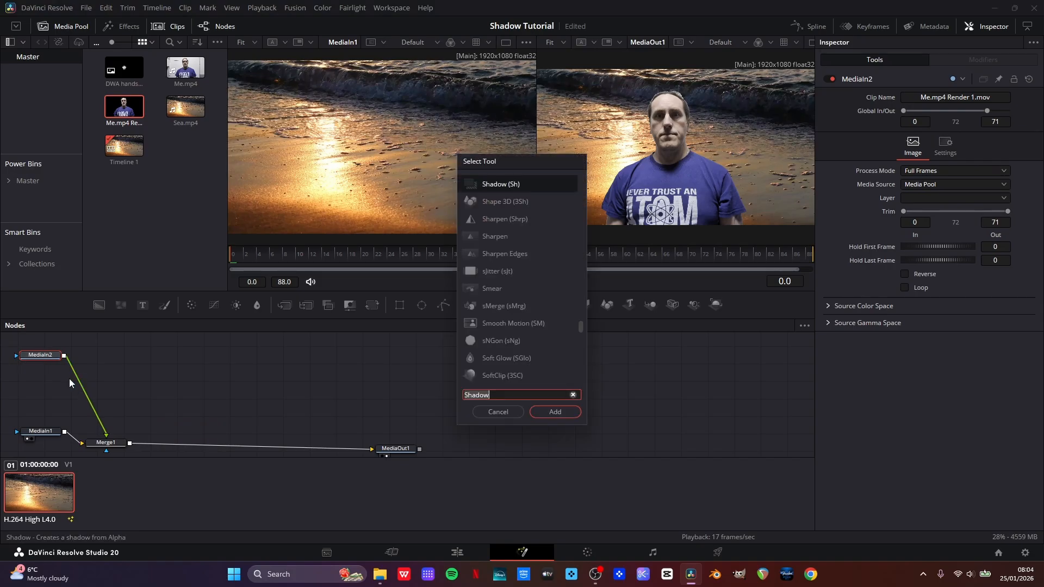
{"action": "left_click", "coordinate": [540, 412]}
{"action": "left_click_drag", "start_coordinate": [27, 379], "coordinate": [146, 363]}
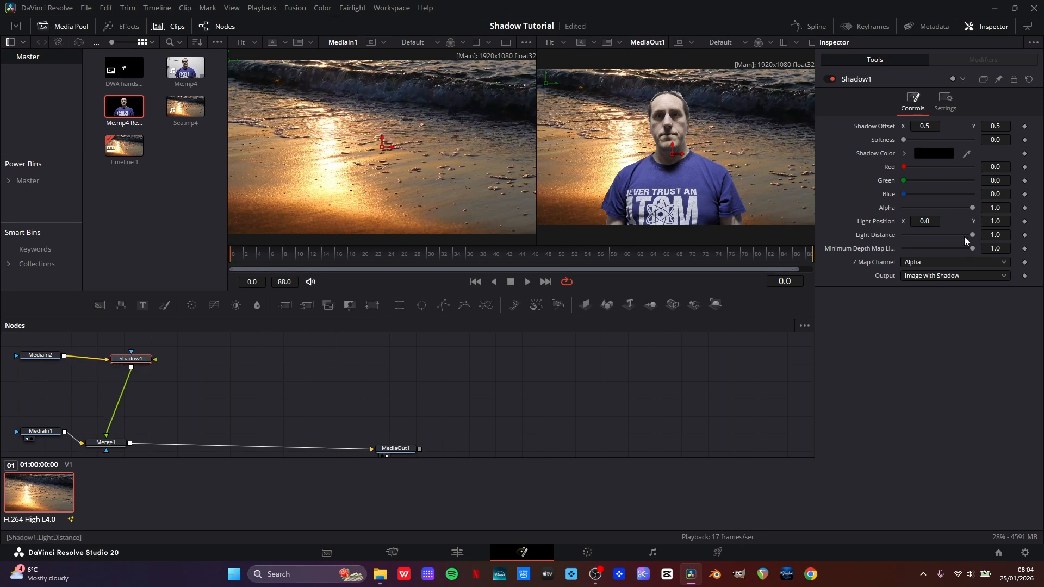
- Set Shadow1's light distance to 0.764, light position X to -0.067 and alpha to 0.931
{"action": "left_click_drag", "start_coordinate": [971, 233], "coordinate": [913, 221]}
{"action": "left_click_drag", "start_coordinate": [995, 208], "coordinate": [967, 208]}
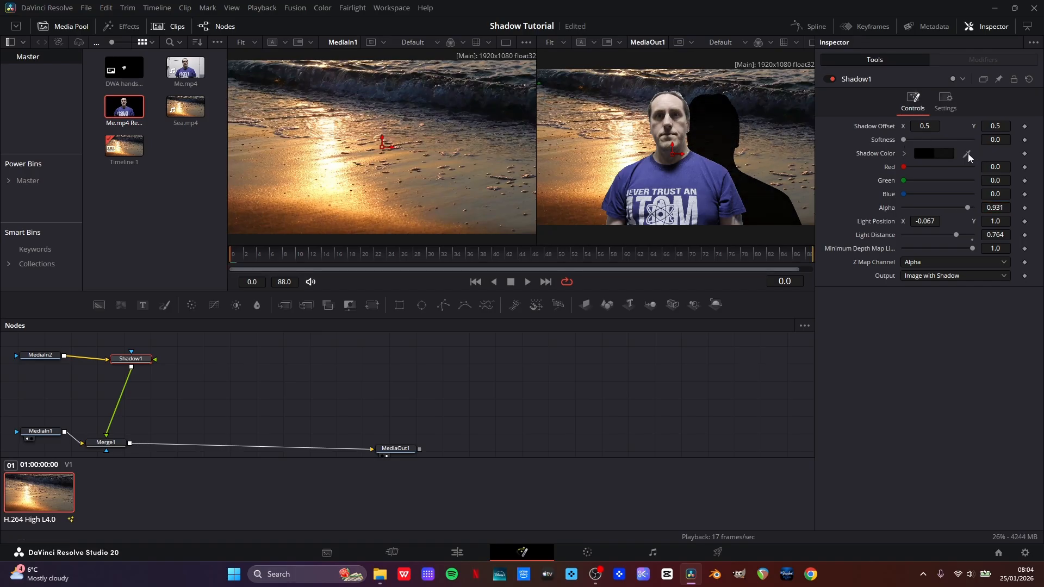
- Sample a near-black shadow colour of about 0.055 red, green and blue from the sea footage, and set Shadow1's softness to 0.00827
{"action": "left_click_drag", "start_coordinate": [966, 154], "coordinate": [243, 229]}
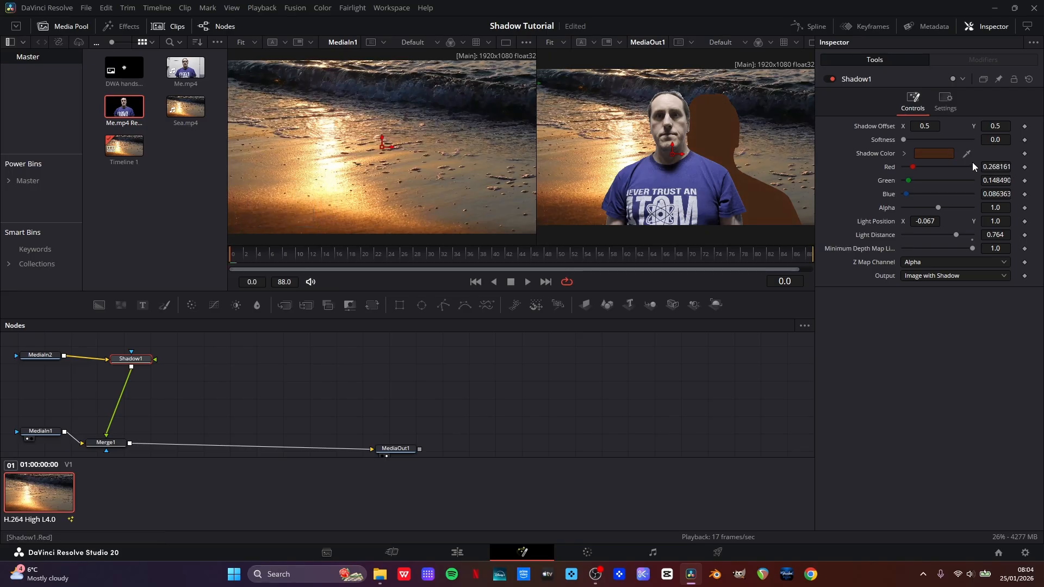
{"action": "left_click_drag", "start_coordinate": [967, 153], "coordinate": [507, 115]}
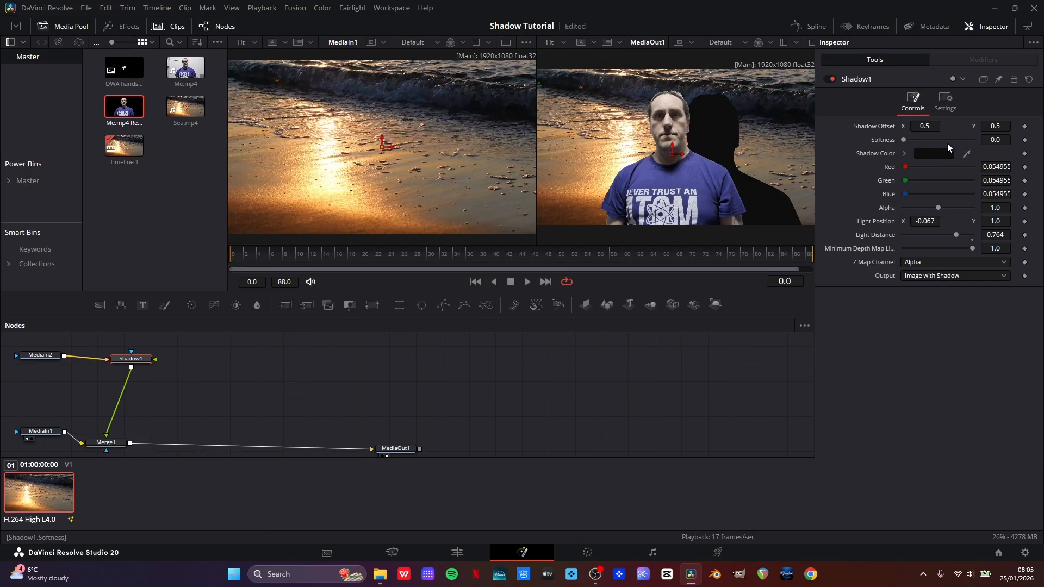
{"action": "left_click_drag", "start_coordinate": [901, 138], "coordinate": [913, 140]}
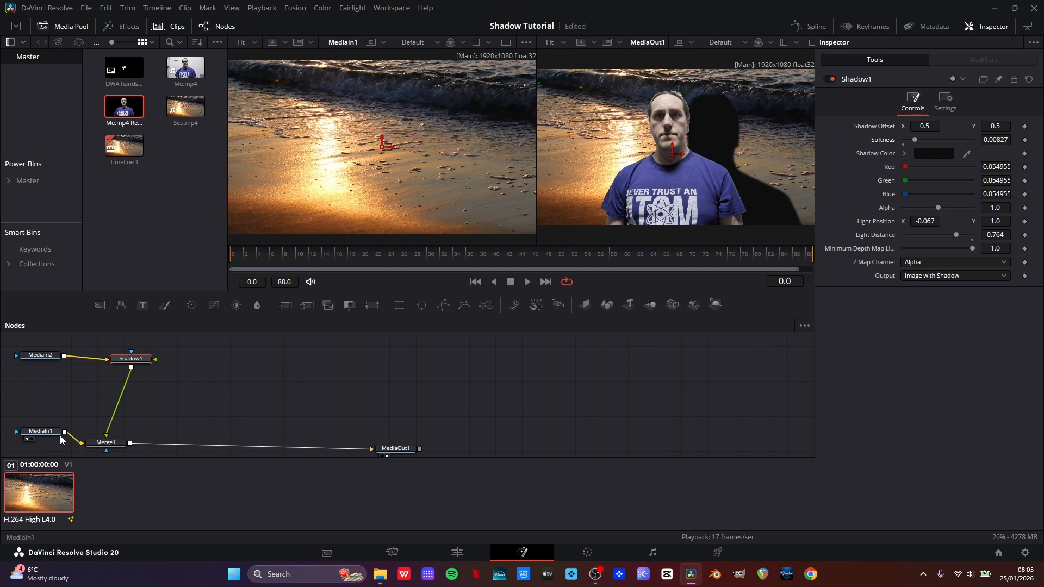
- Connect MediaIn1 to Shadow1's depth map input and set the Z Map Channel to Luma
{"action": "left_click_drag", "start_coordinate": [65, 431], "coordinate": [130, 360]}
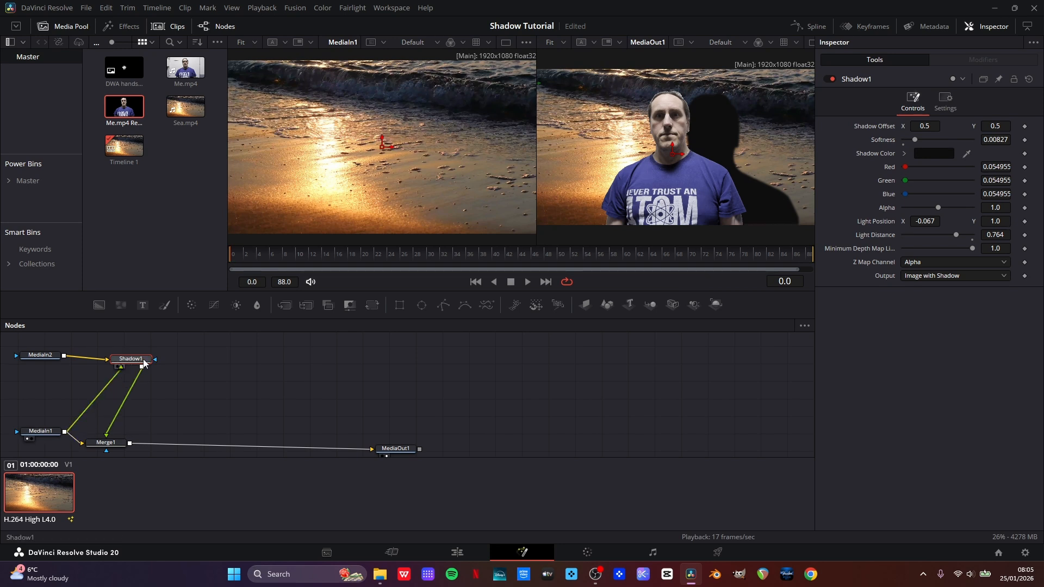
{"action": "left_click", "coordinate": [957, 263]}
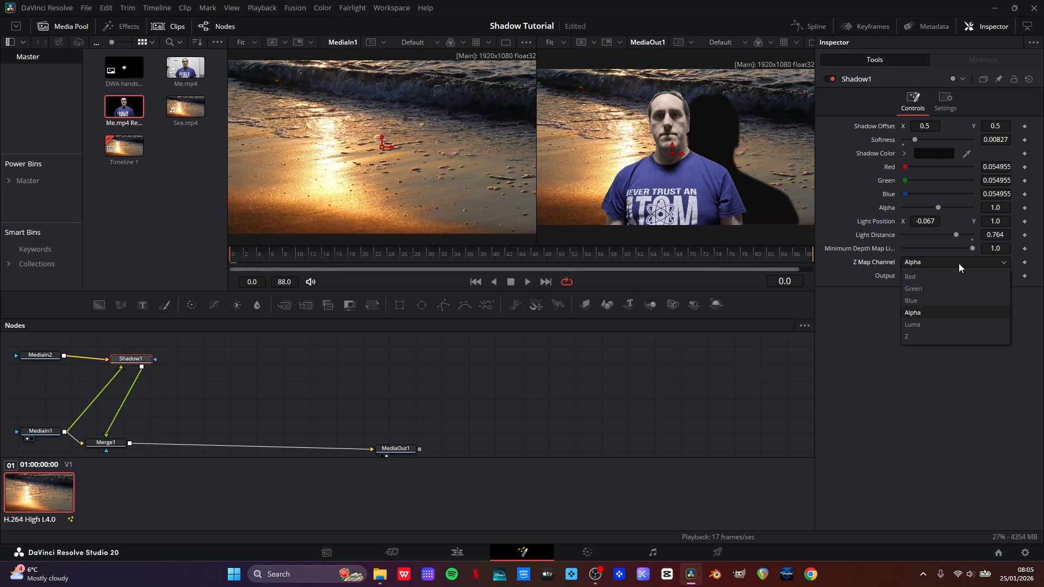
{"action": "left_click", "coordinate": [954, 324]}
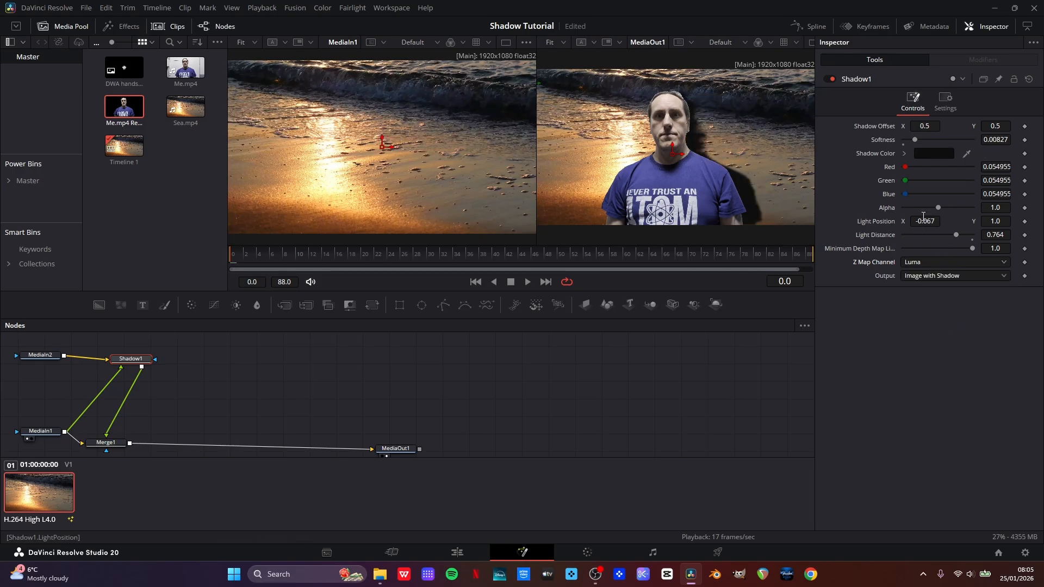
- Set Shadow1's light position to X -0.821, Y 0.486 and play the composition
{"action": "left_click_drag", "start_coordinate": [996, 220], "coordinate": [859, 220]}
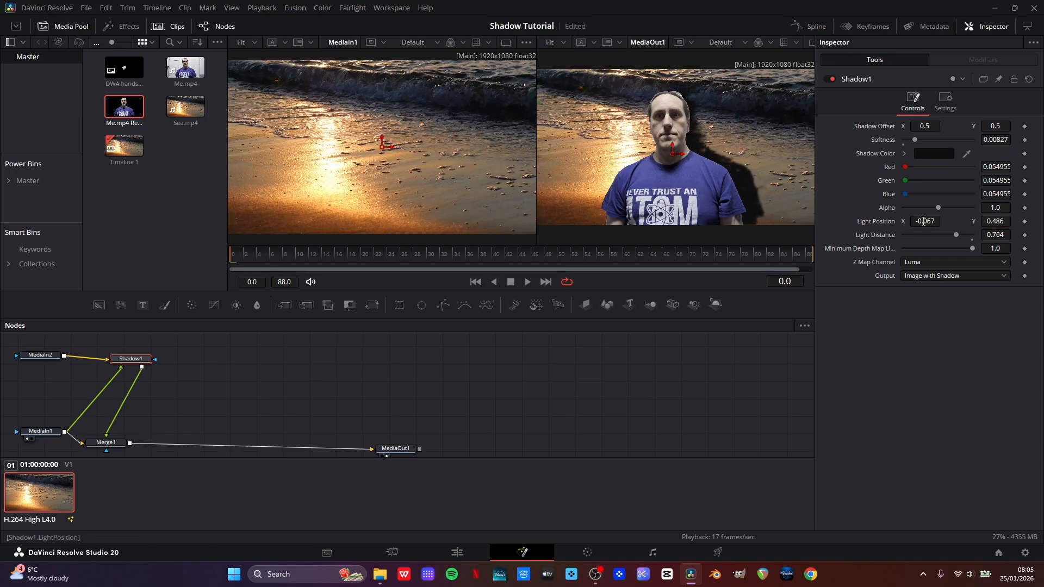
{"action": "left_click_drag", "start_coordinate": [925, 221], "coordinate": [898, 220]}
{"action": "key", "text": "space"}
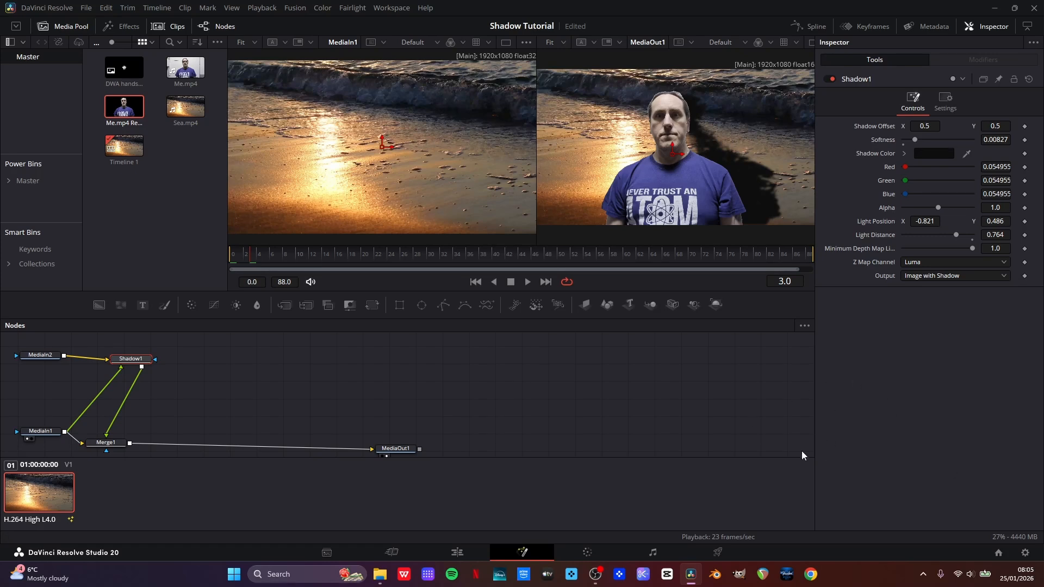
- Switch to the Edit page and play the Sea.mp4 composite from near the start of the timeline
{"action": "left_click", "coordinate": [457, 552]}
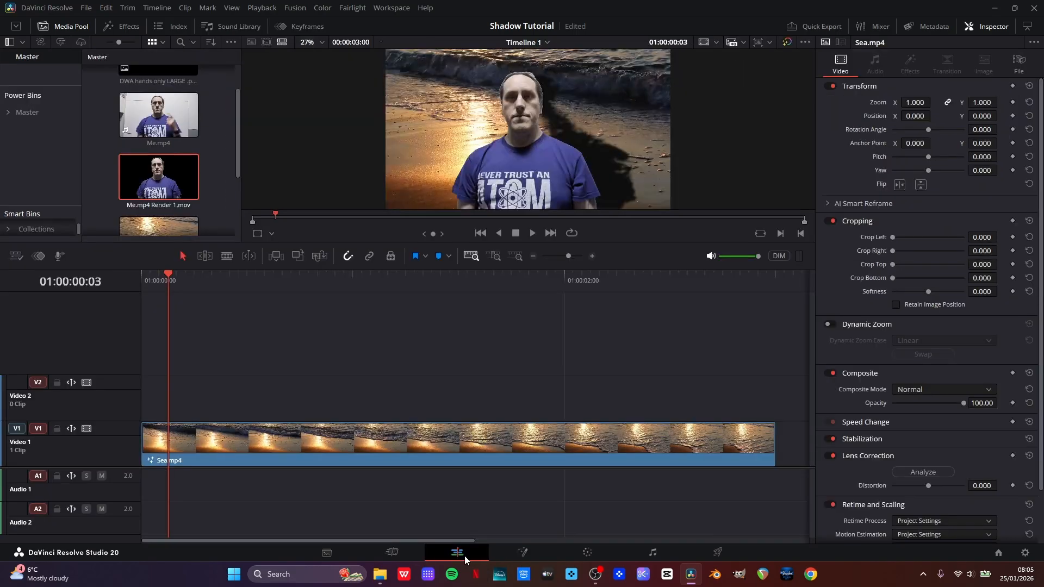
{"action": "left_click_drag", "start_coordinate": [165, 285], "coordinate": [152, 279]}
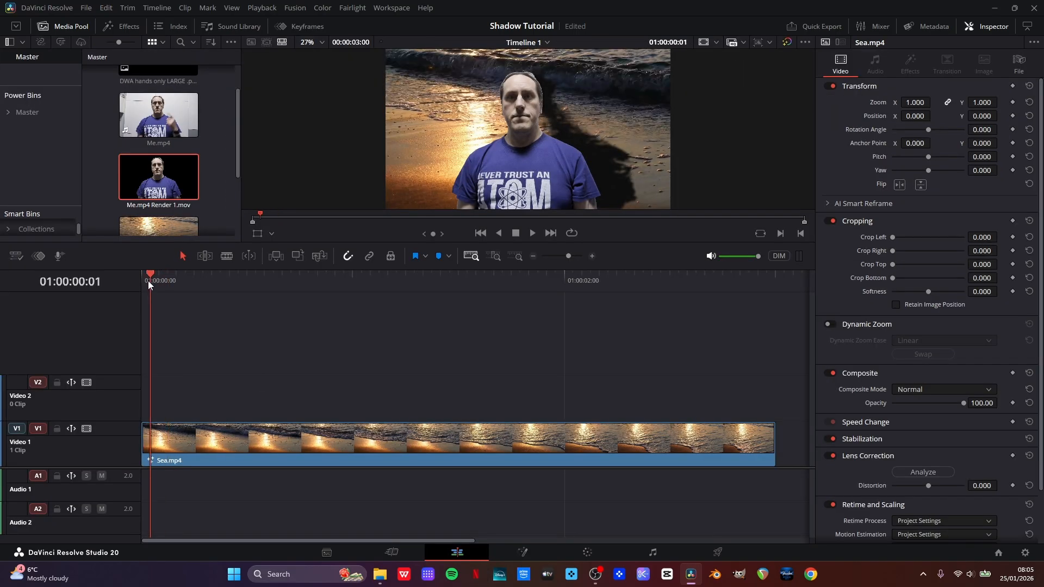
{"action": "key", "text": "space"}
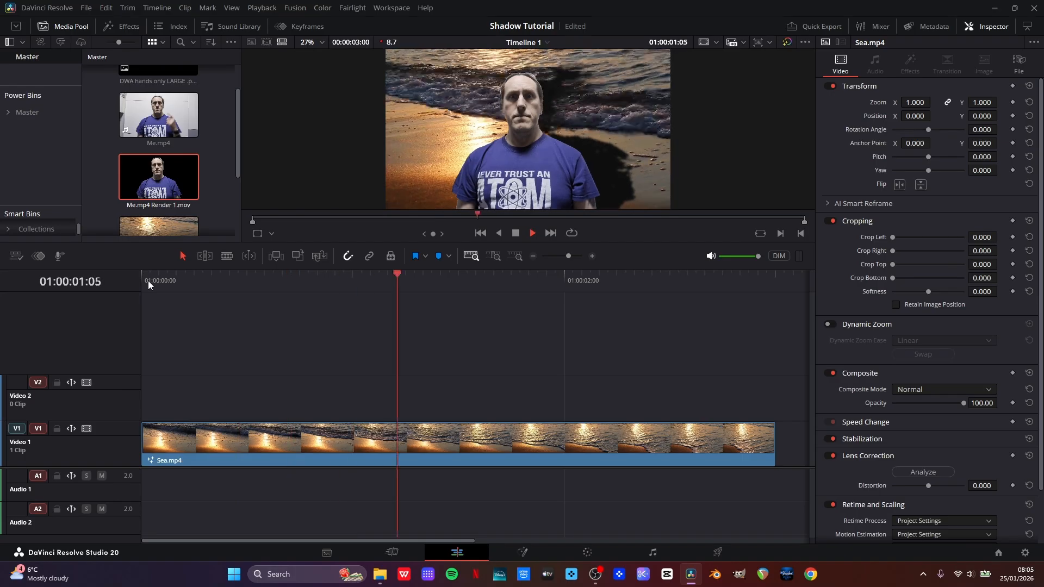